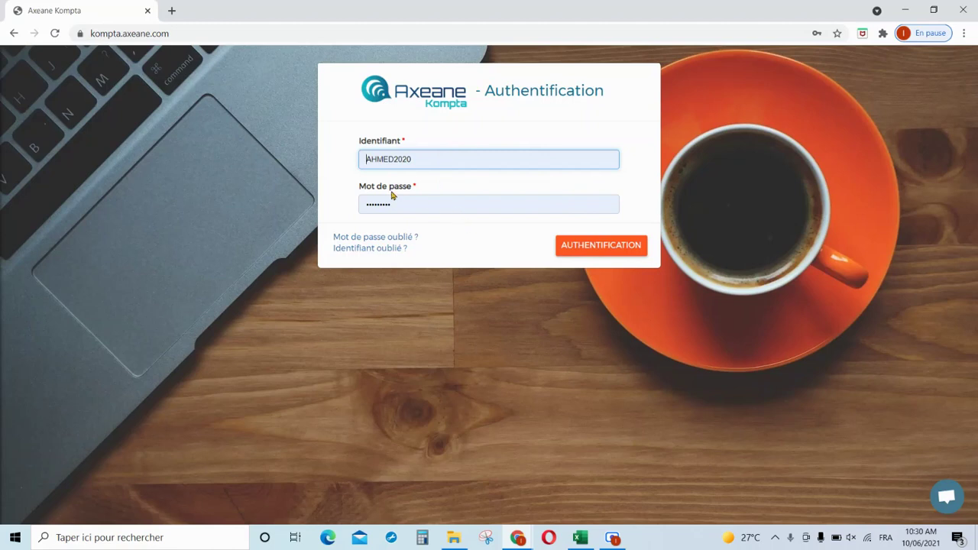
Step: Log in with the prefilled credentials and set the accounting context to company DEMO, fiscal year 2020
left_click(591, 251)
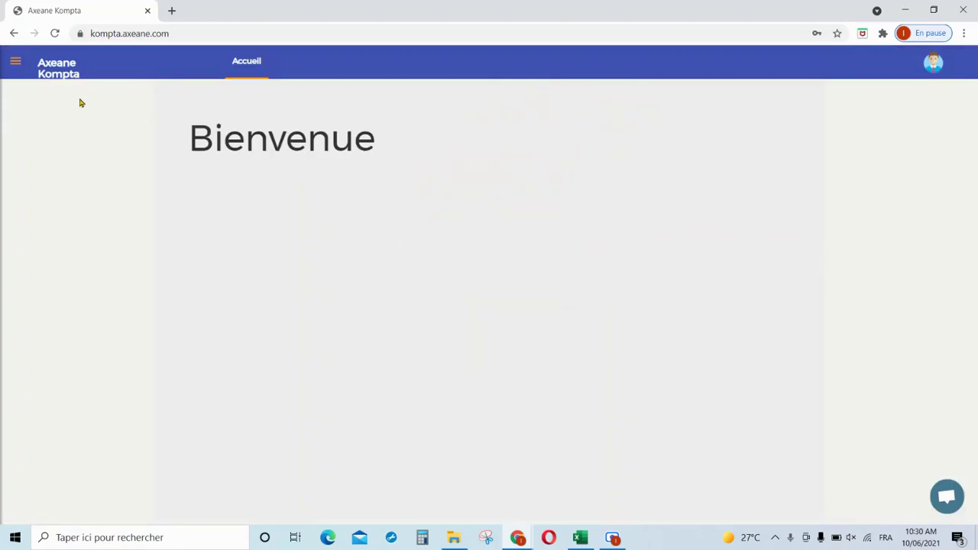
left_click(17, 64)
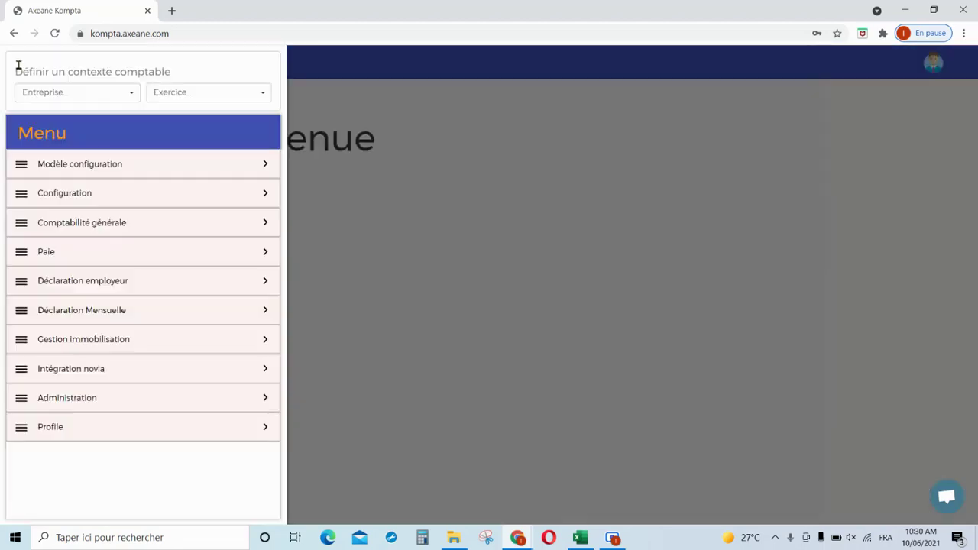
left_click(92, 97)
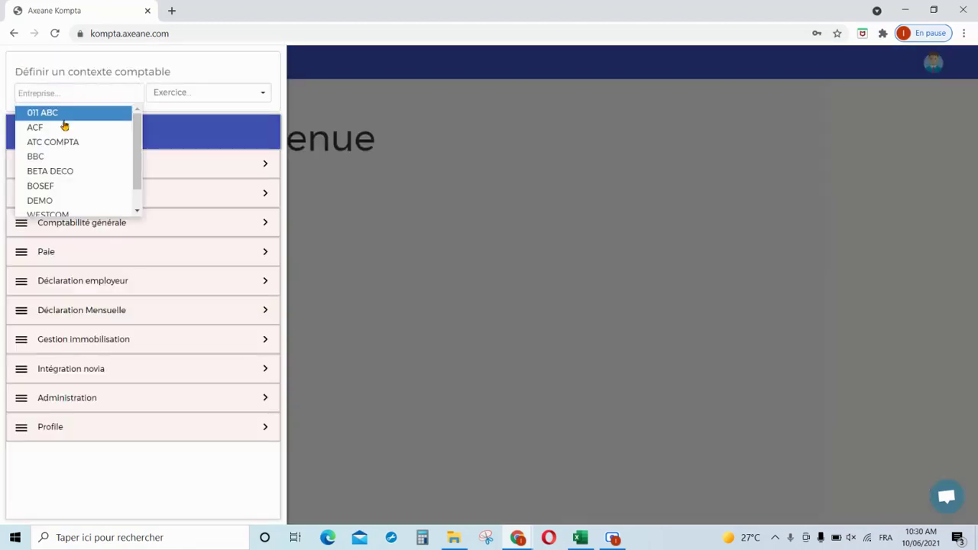
left_click(48, 201)
left_click(186, 100)
left_click(186, 121)
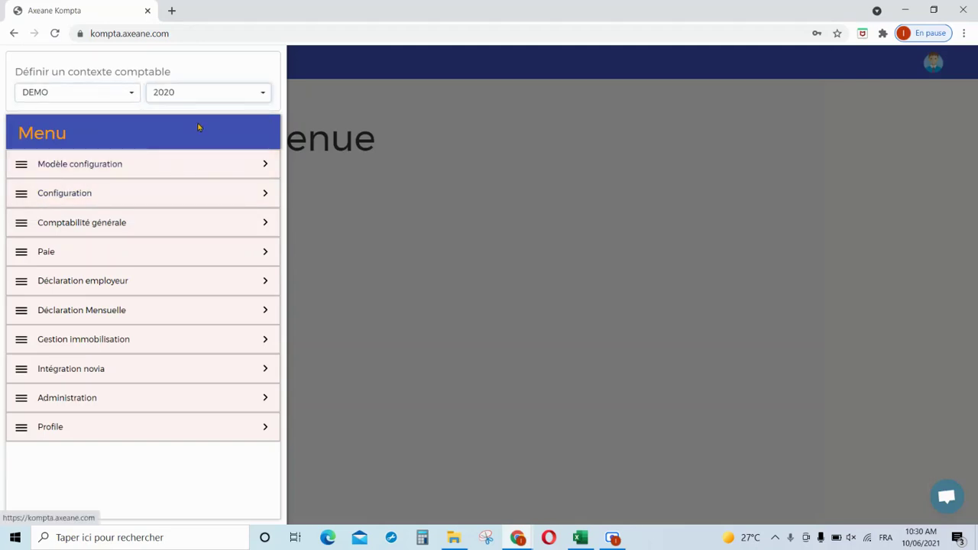
Step: Switch to the BALANCE 2020 INIT workbook in Excel and examine its account rows and the Num.Compte and intitulé columns
left_click(905, 10)
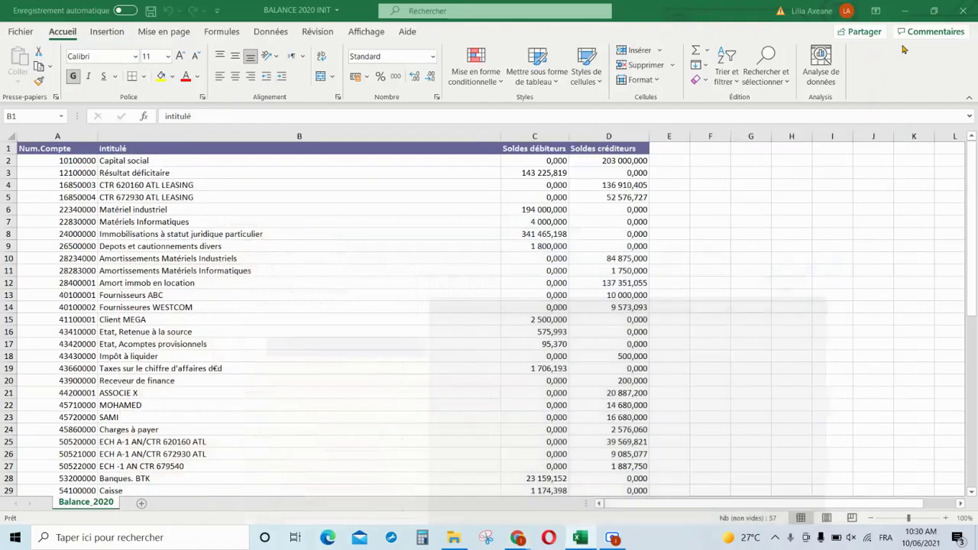
left_click(811, 234)
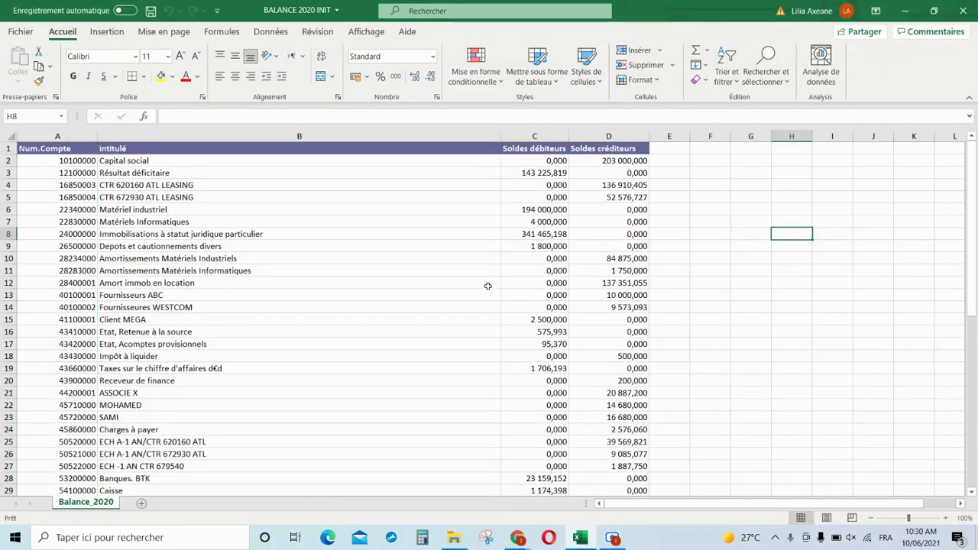
scroll(473, 320, "down", 6)
scroll(474, 319, "down", 5)
scroll(467, 324, "up", 11)
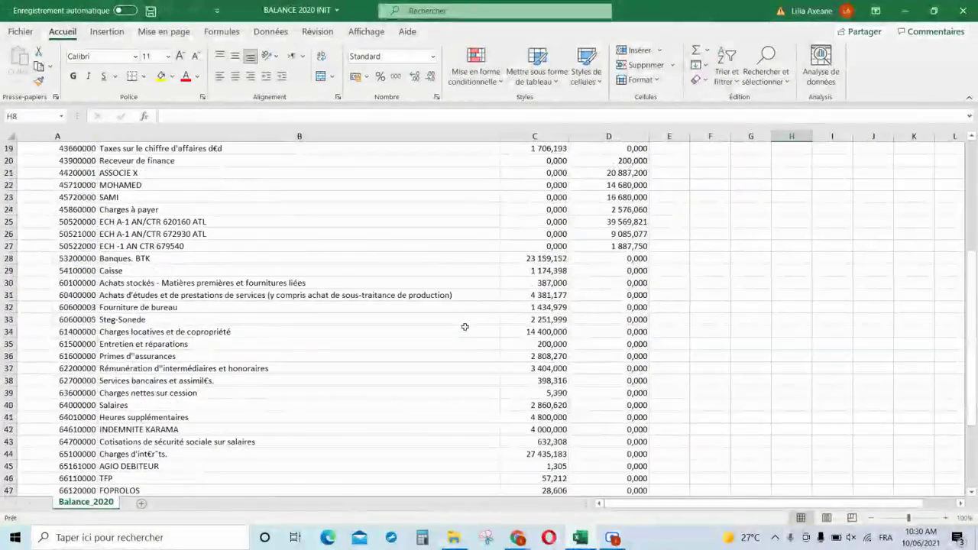
scroll(465, 327, "up", 1)
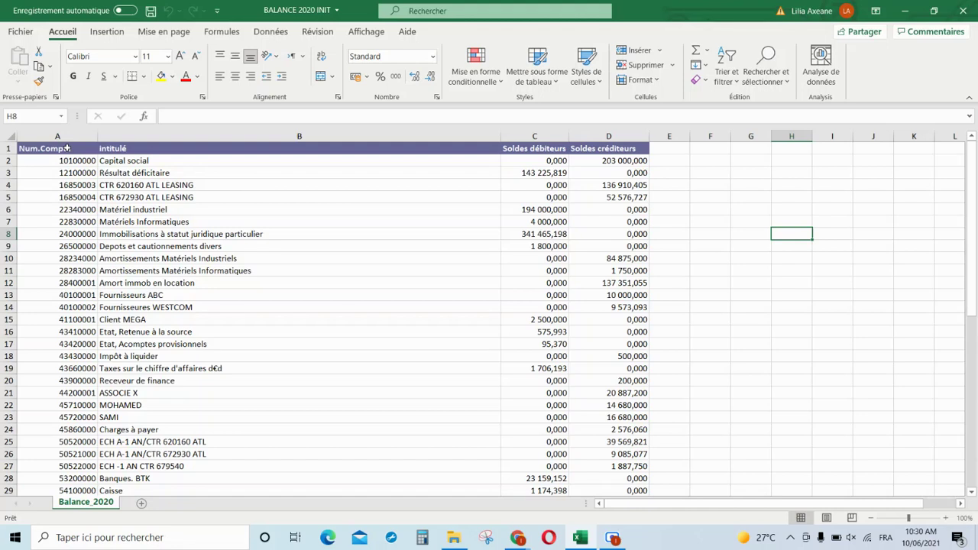
left_click(141, 148)
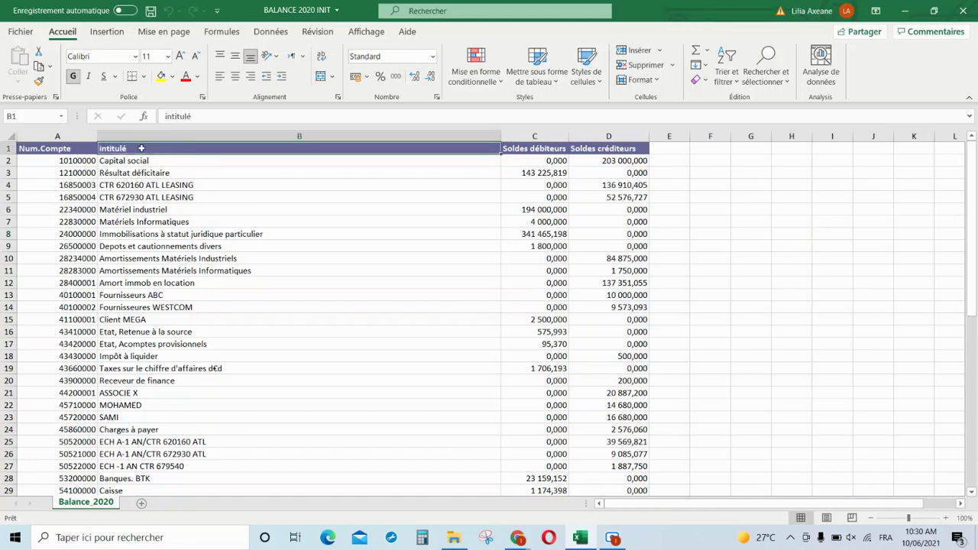
left_click(86, 148)
left_click(125, 148)
Step: Switch back to Axeane Kompta in the browser and open the Plan comptable under Comptabilité générale
mouse_move(516, 541)
left_click(473, 519)
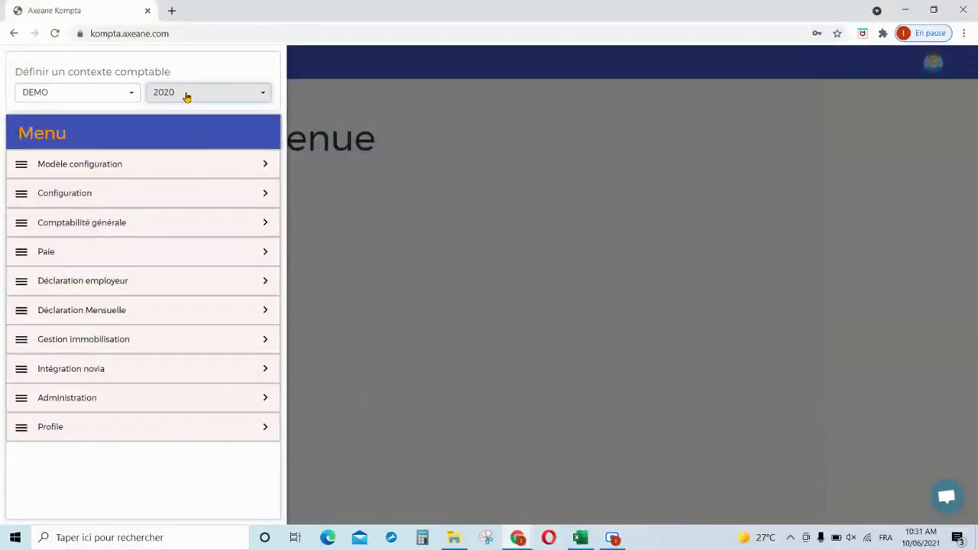
left_click(110, 223)
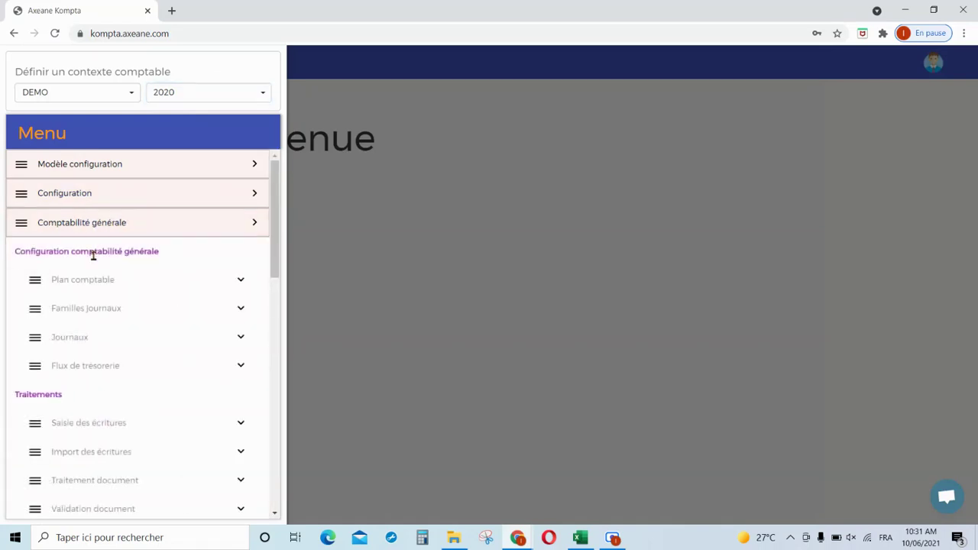
left_click(91, 286)
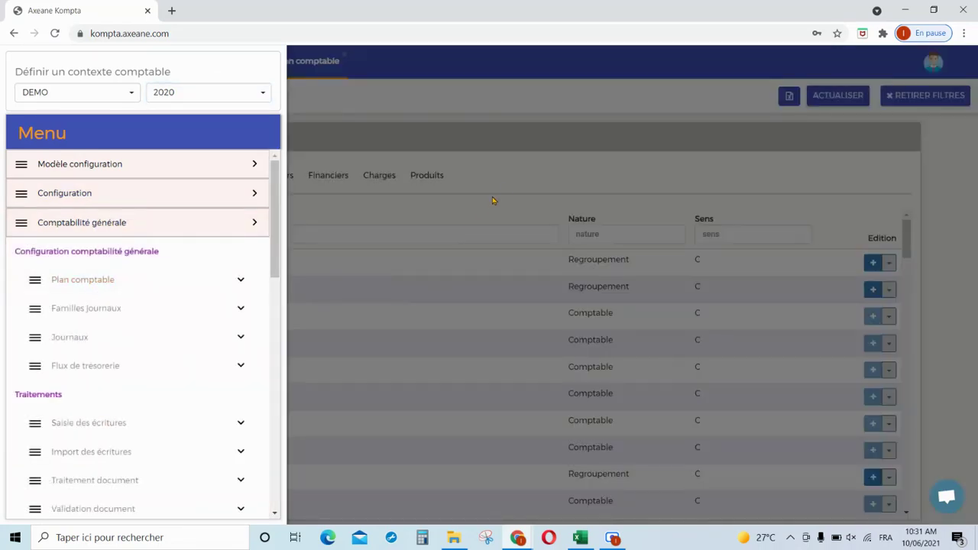
left_click(512, 190)
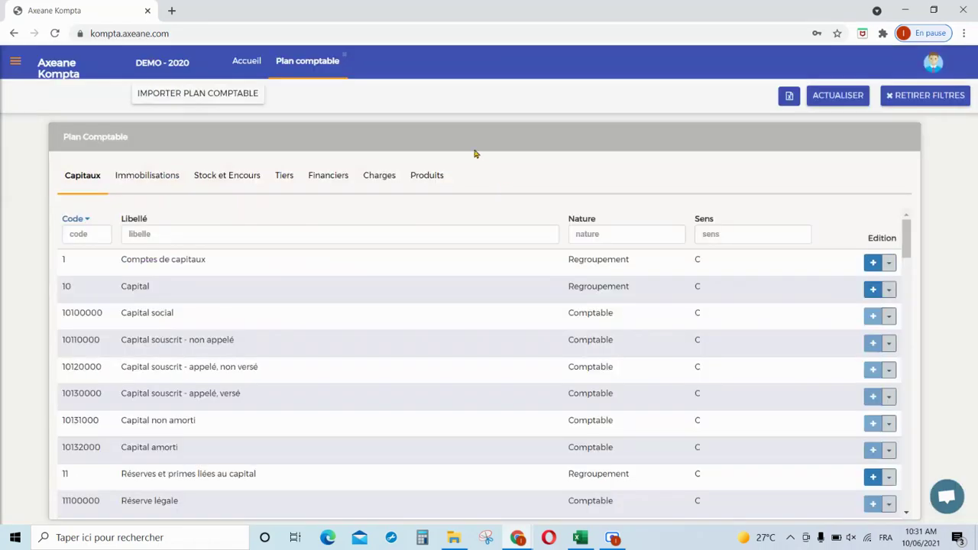
Step: Download the Plan comptable import template and open it in Excel for editing, checking its column headings
left_click(191, 95)
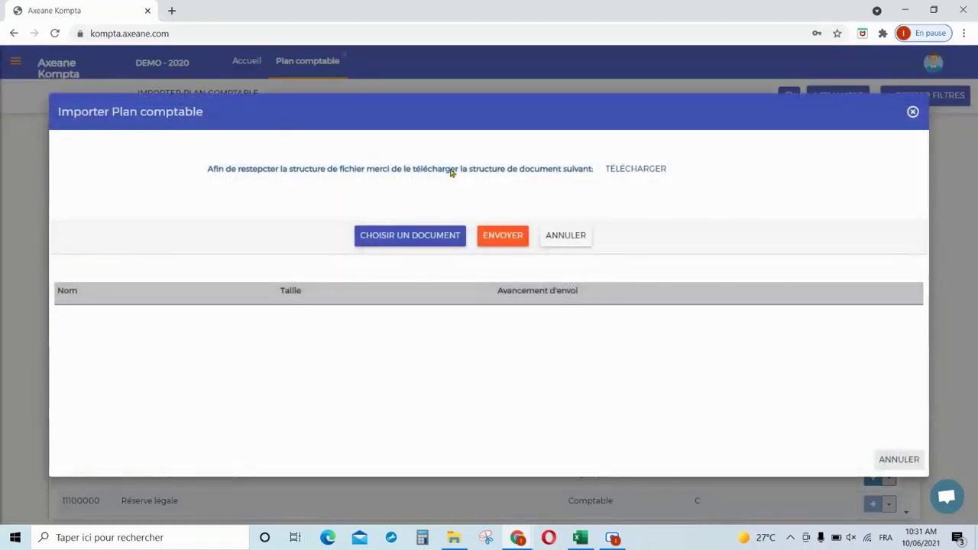
left_click(639, 170)
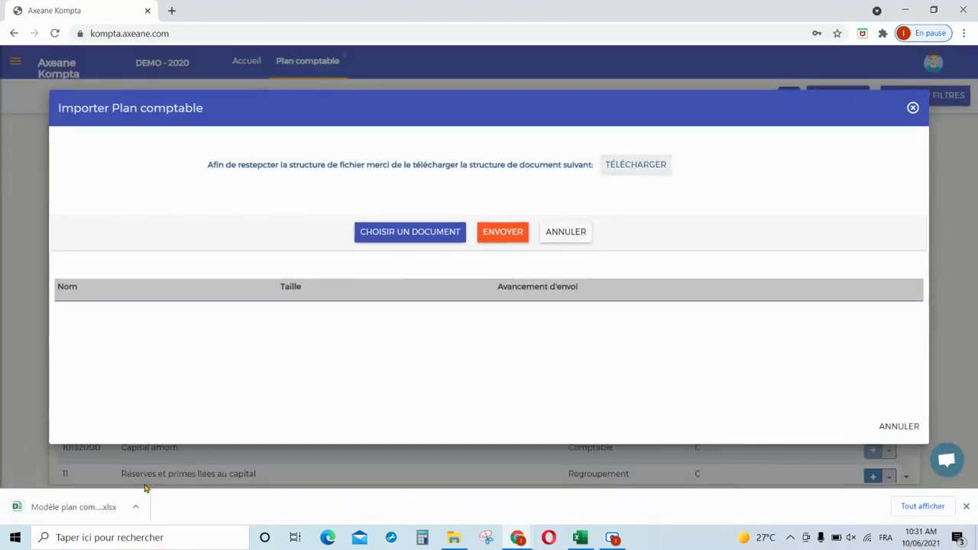
left_click(74, 506)
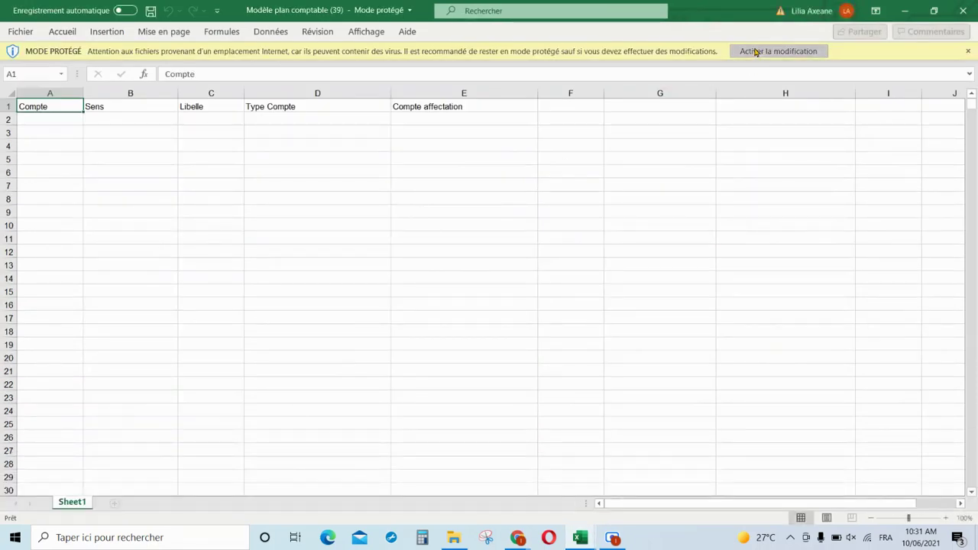
left_click(753, 52)
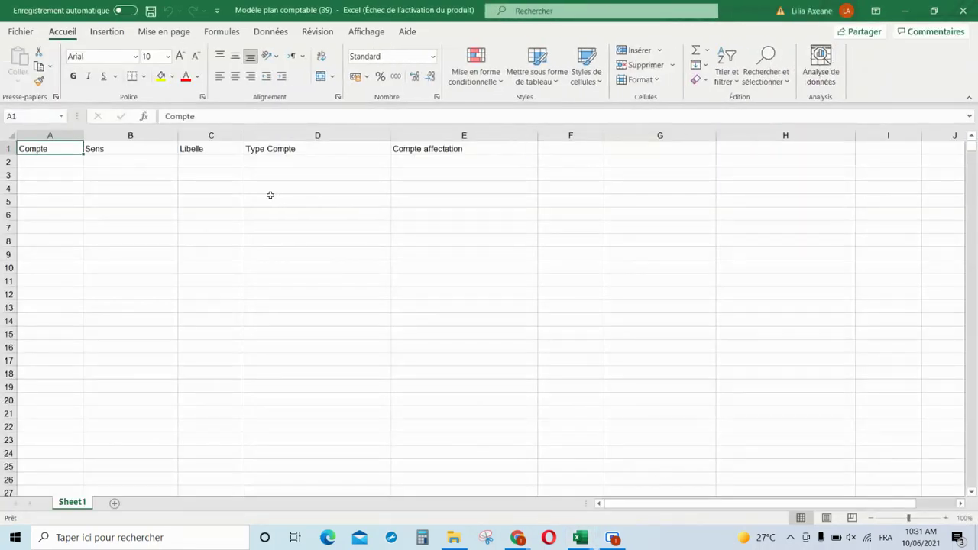
left_click(130, 149)
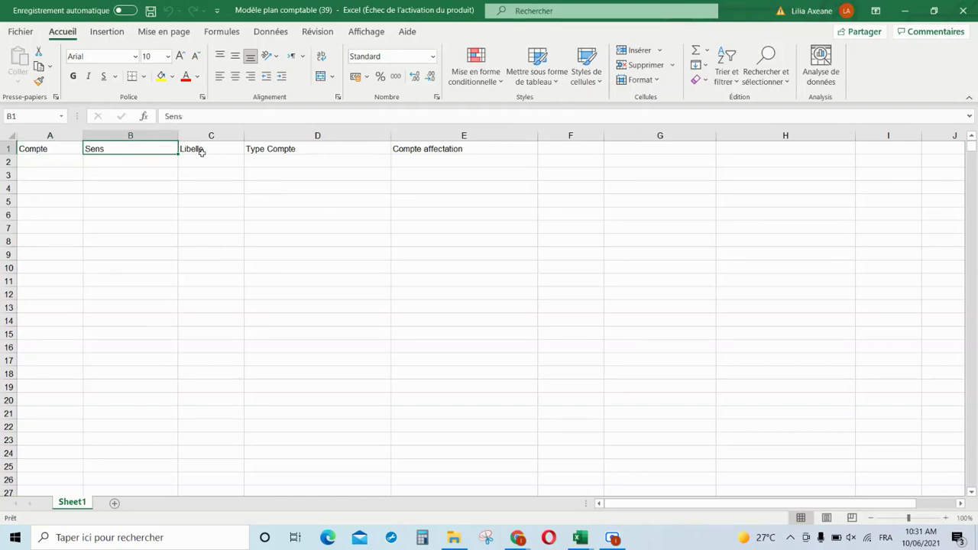
left_click(287, 149)
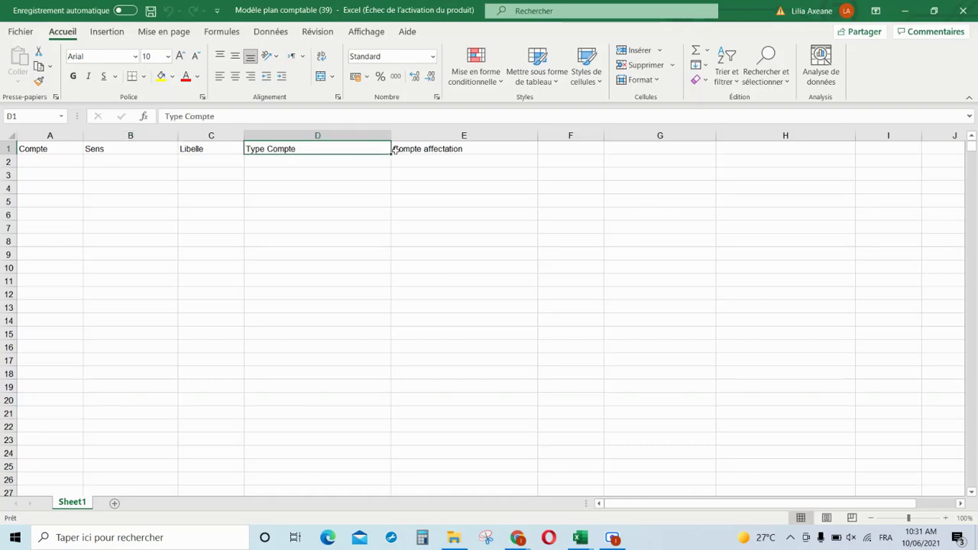
left_click(425, 151)
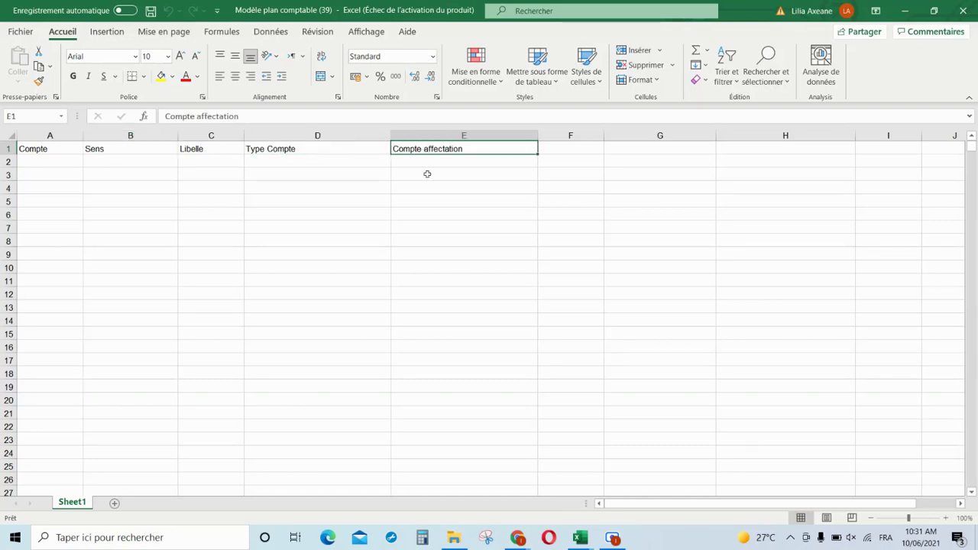
Step: Try to copy the Num.Compte column from BALANCE 2020 INIT into the template's Compte column as values
left_click(581, 537)
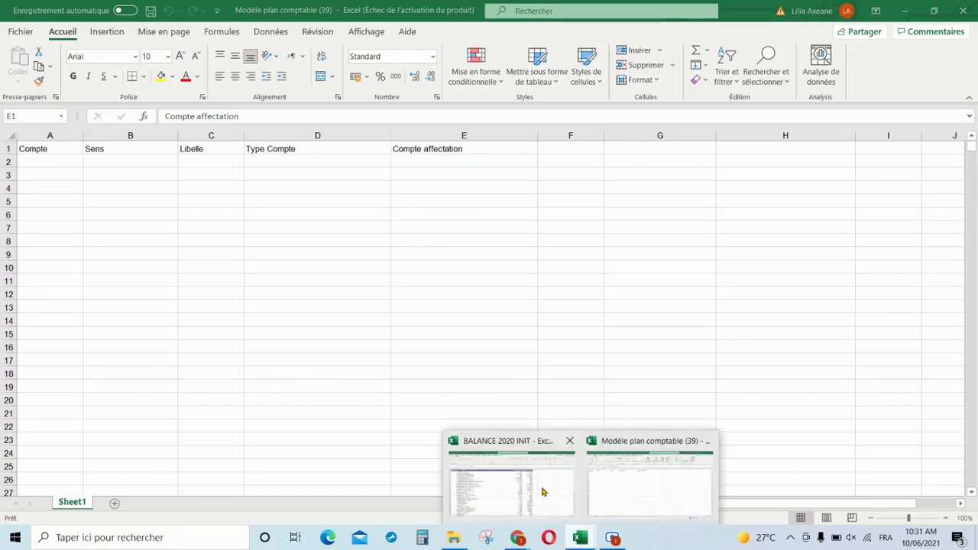
left_click(543, 492)
left_click(76, 138)
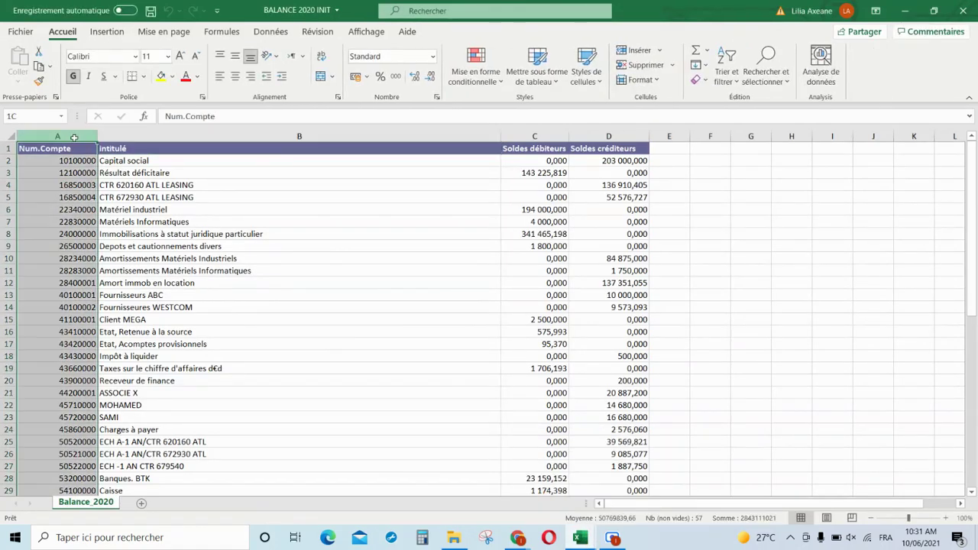
right_click(76, 139)
left_click(109, 169)
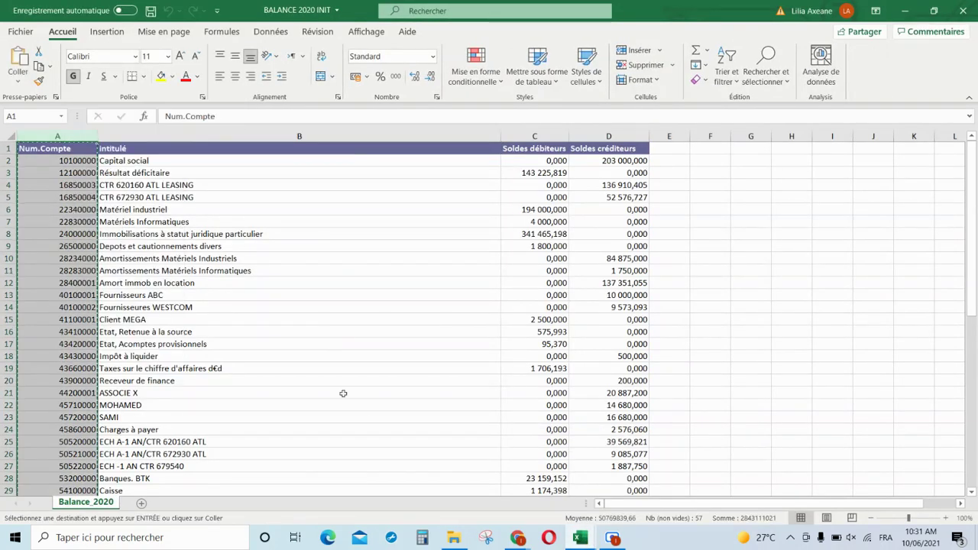
left_click(581, 537)
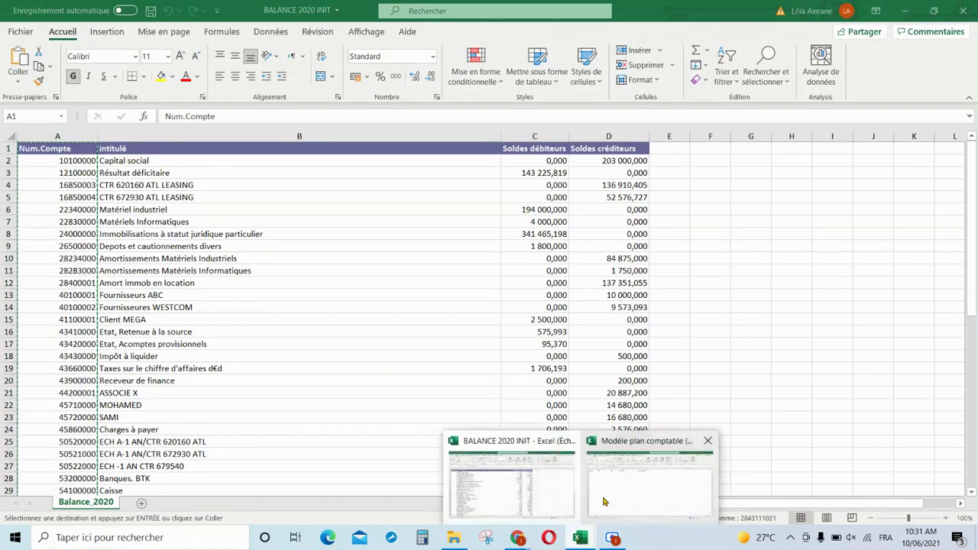
left_click(649, 480)
right_click(48, 136)
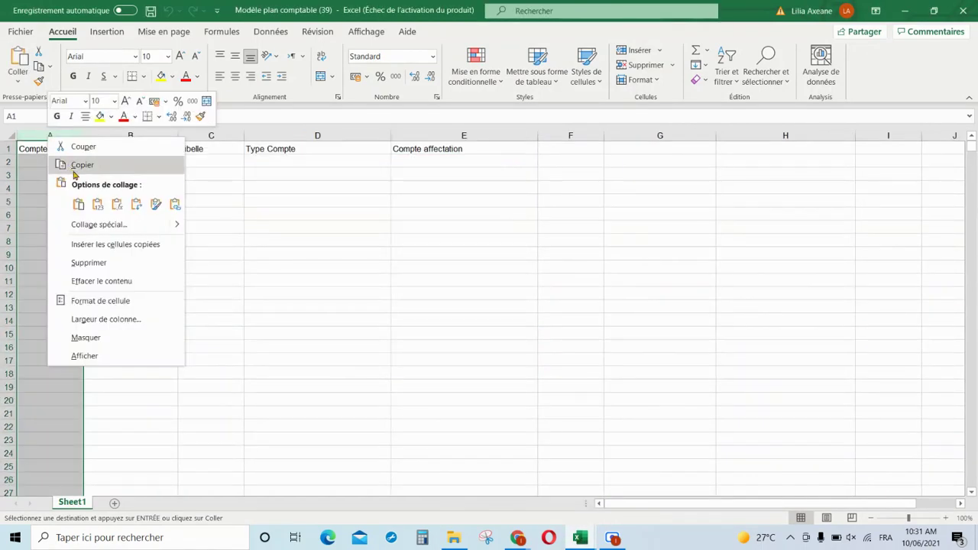
left_click(95, 206)
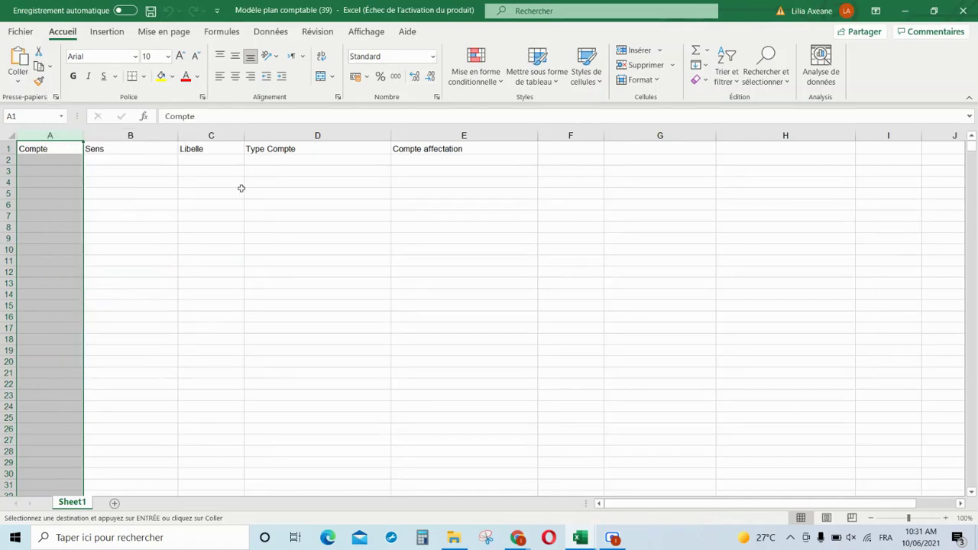
Step: Copy the intitulé column from BALANCE 2020 INIT and paste it over the template's Libelle column
left_click(575, 538)
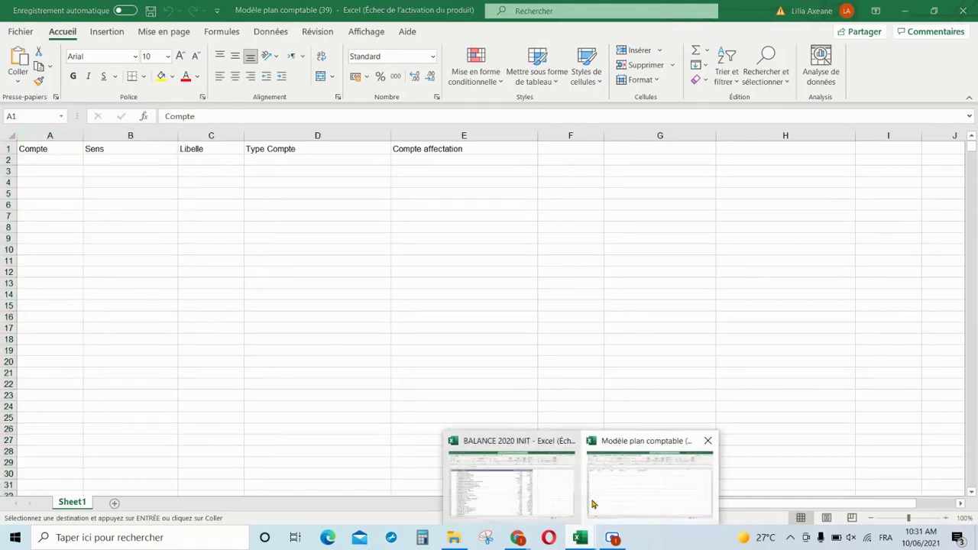
left_click(541, 497)
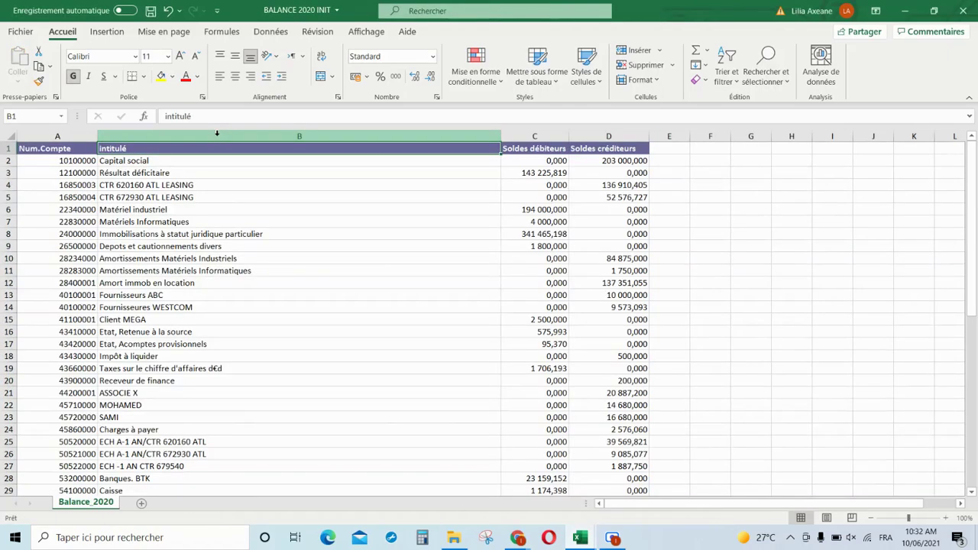
right_click(218, 134)
left_click(252, 164)
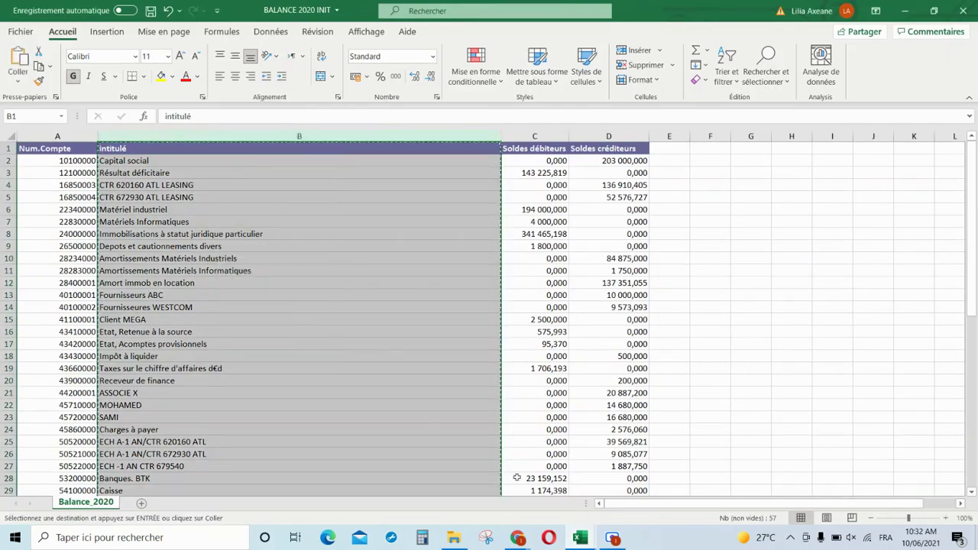
mouse_move(577, 539)
left_click(653, 481)
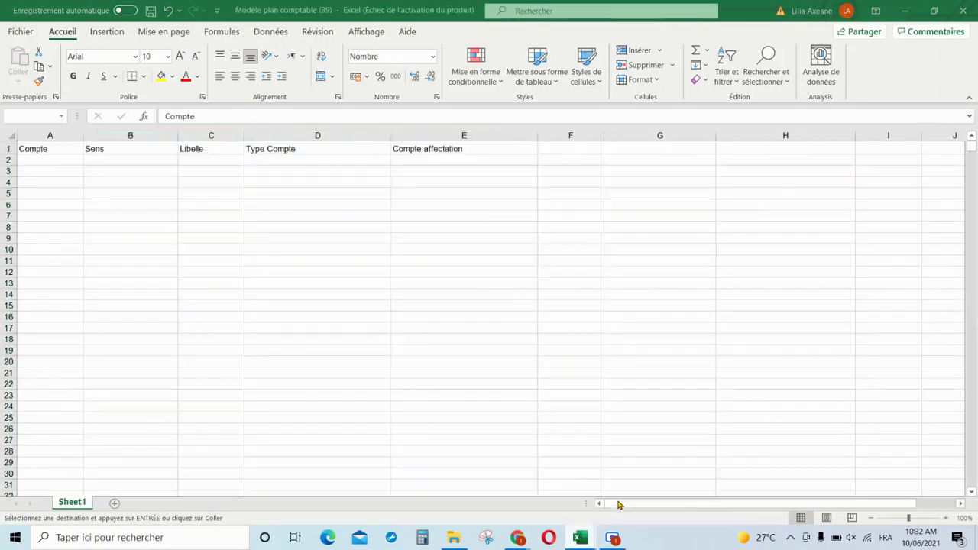
right_click(211, 135)
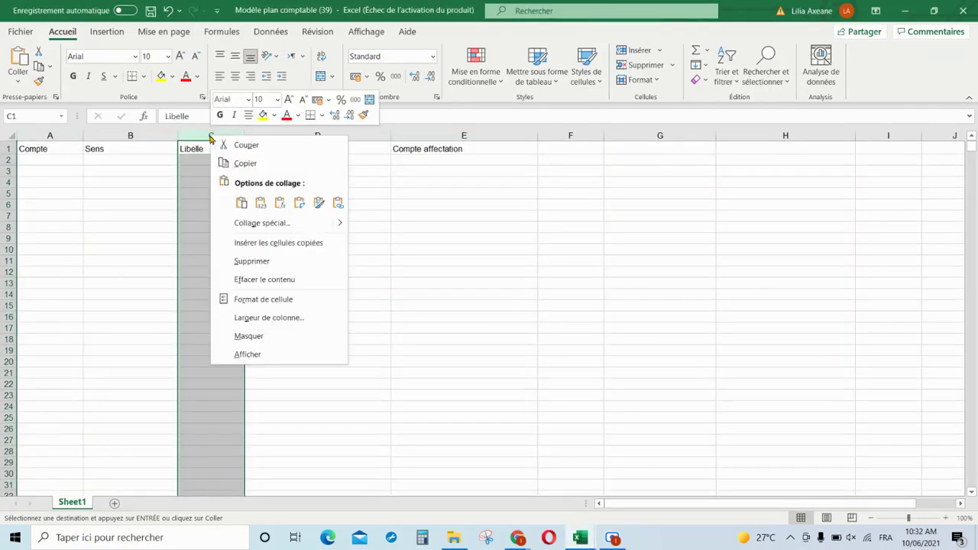
left_click(242, 201)
left_click(621, 296)
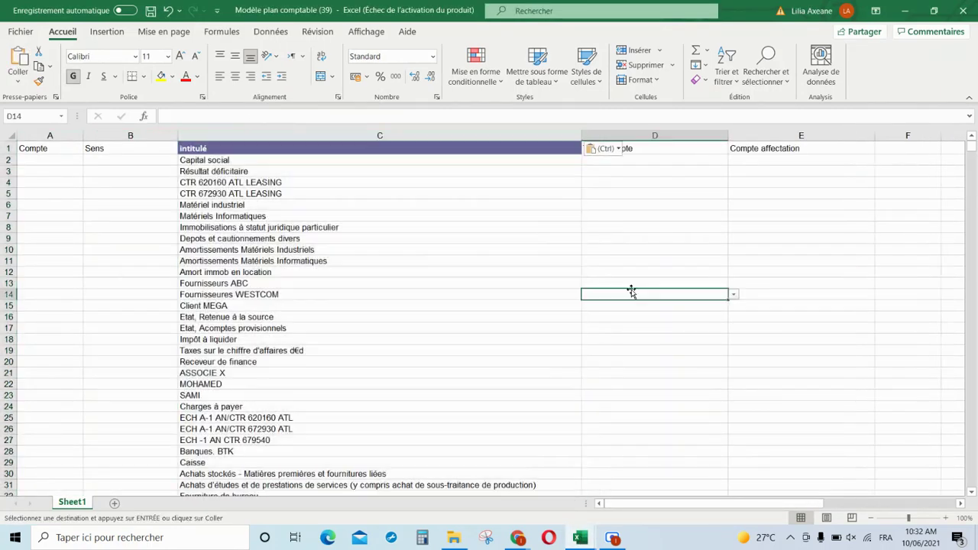
Step: Switch to the BALANCE 2020 INIT workbook and copy its whole Num.Compte column
left_click(153, 162)
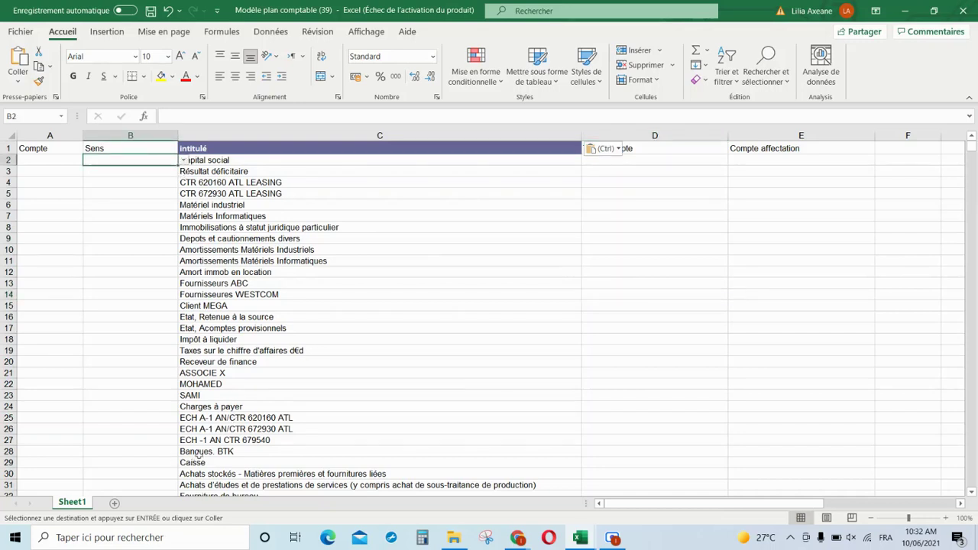
left_click(568, 534)
left_click(539, 497)
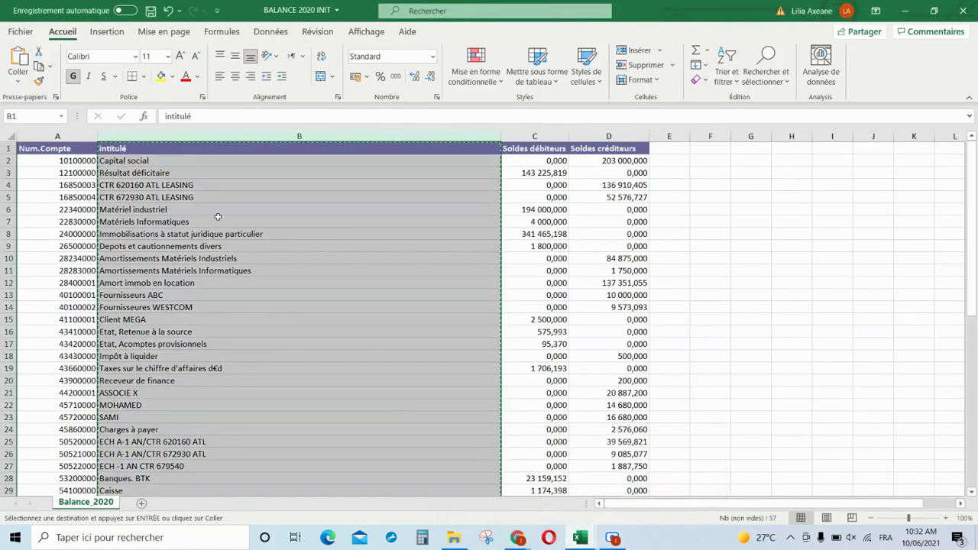
left_click(69, 148)
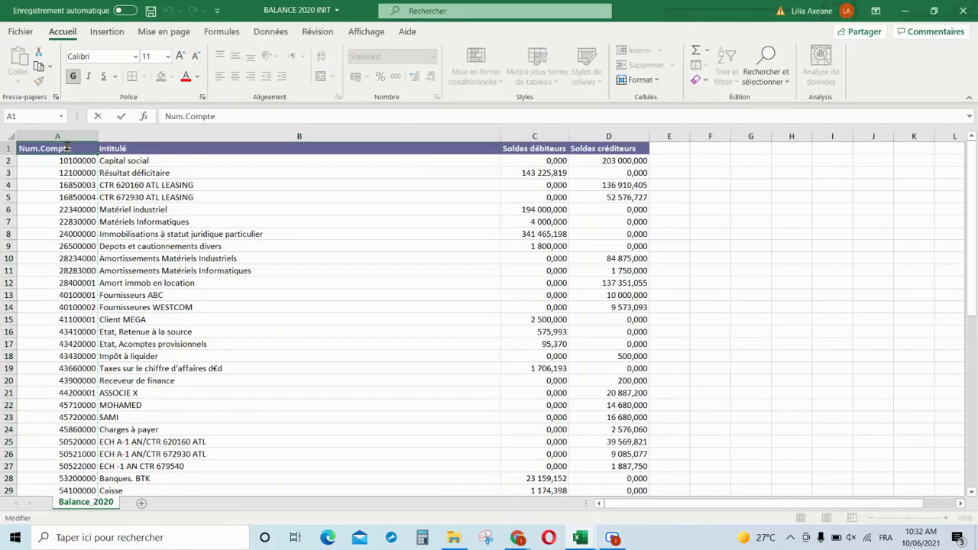
left_click(66, 136)
right_click(67, 137)
left_click(96, 166)
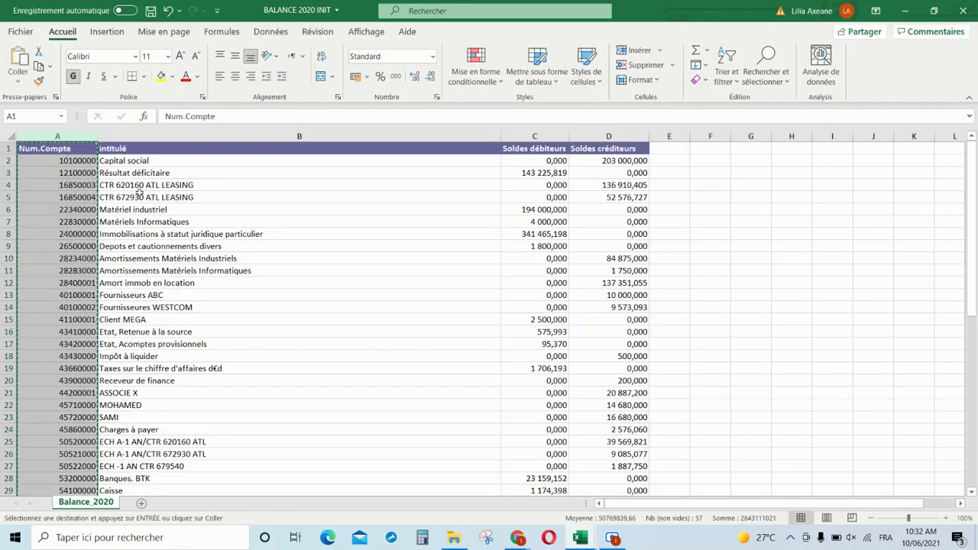
Step: Return to the Modèle plan comptable (39) workbook and paste the copied account numbers over the Compte column
mouse_move(579, 537)
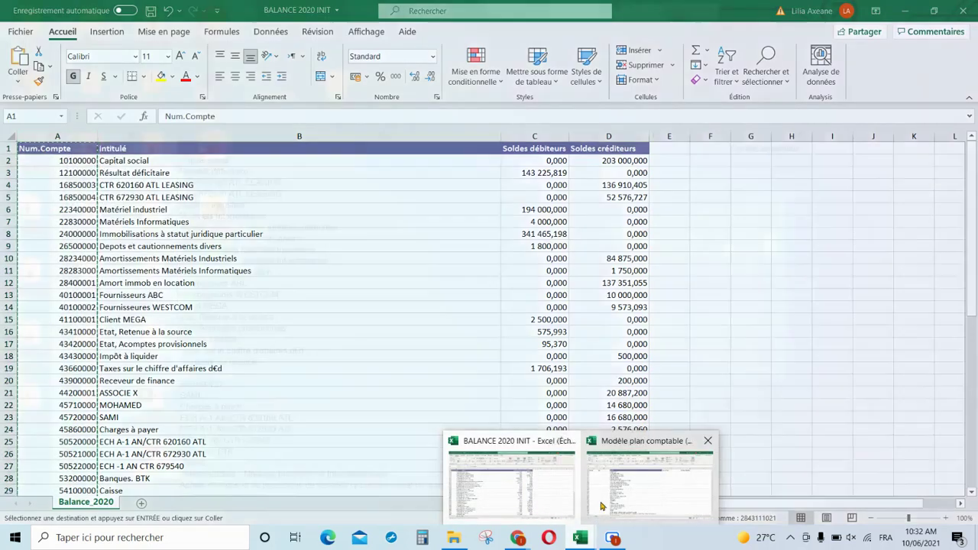
left_click(601, 506)
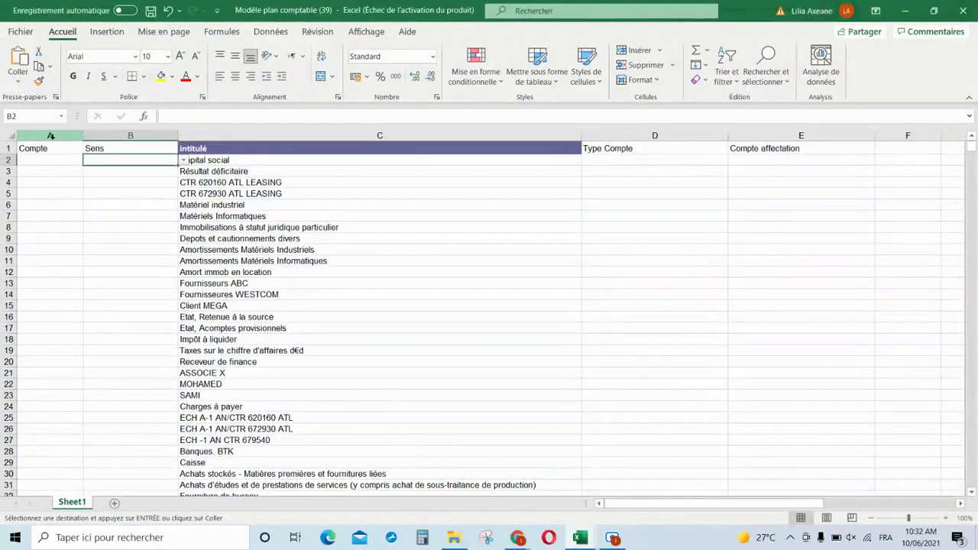
left_click(51, 135)
right_click(51, 135)
left_click(82, 204)
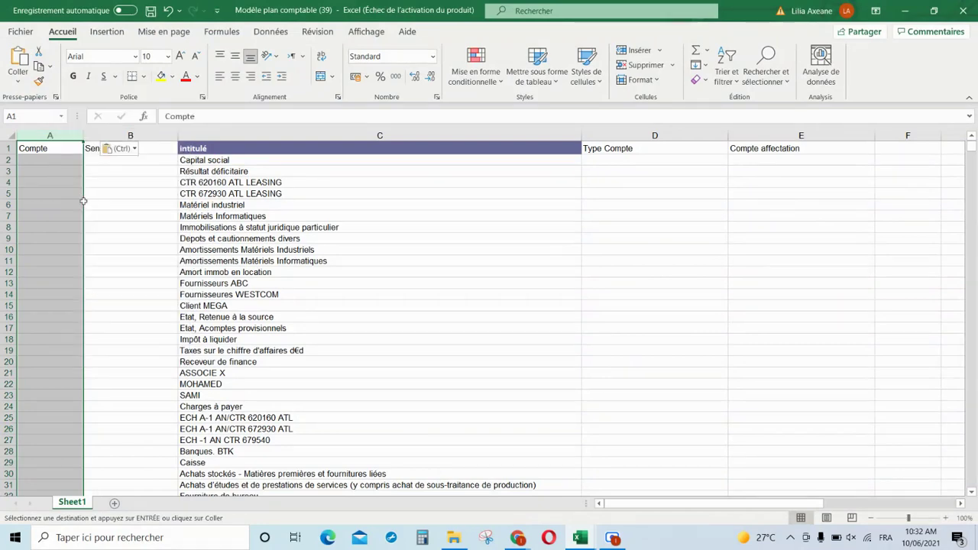
left_click(367, 285)
Step: Set Sens to DC for the first account and fill it down the column for all accounts
left_click(168, 161)
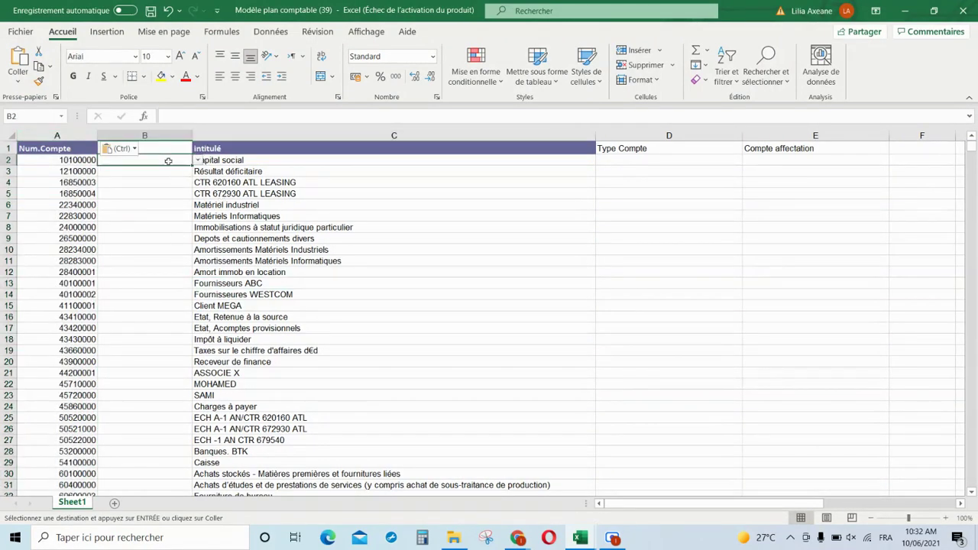
left_click(197, 162)
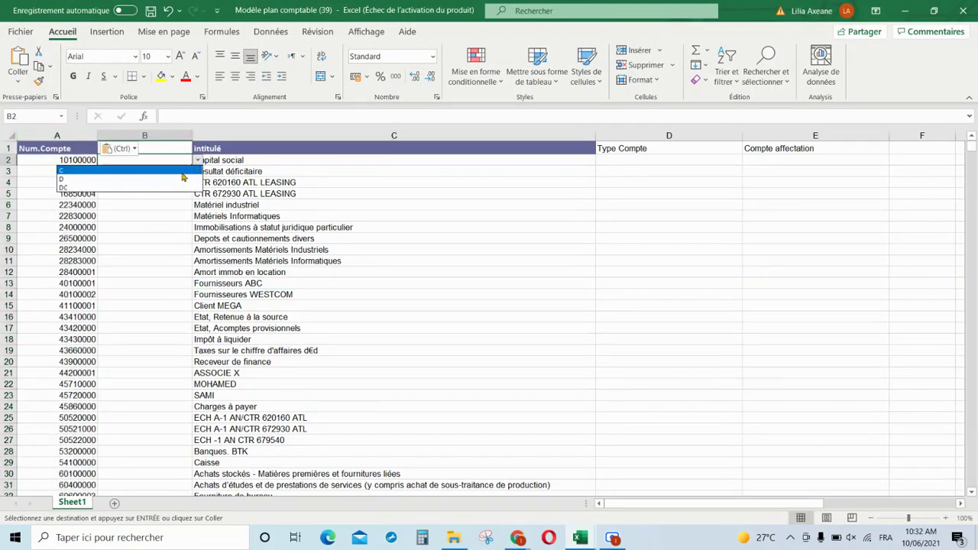
left_click(153, 190)
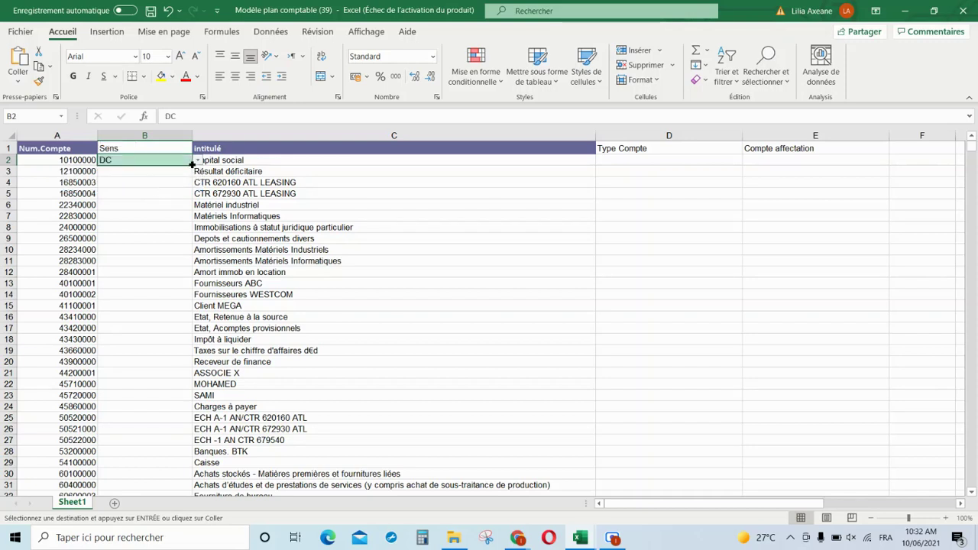
double_click(192, 164)
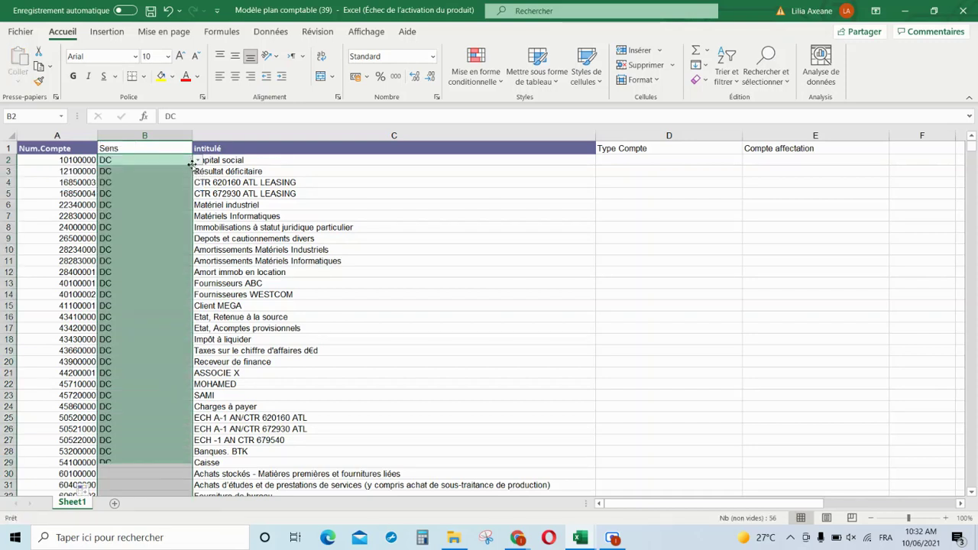
Step: Set Type Compte to GENERALE for the first account and fill it down the column for all accounts
left_click(603, 166)
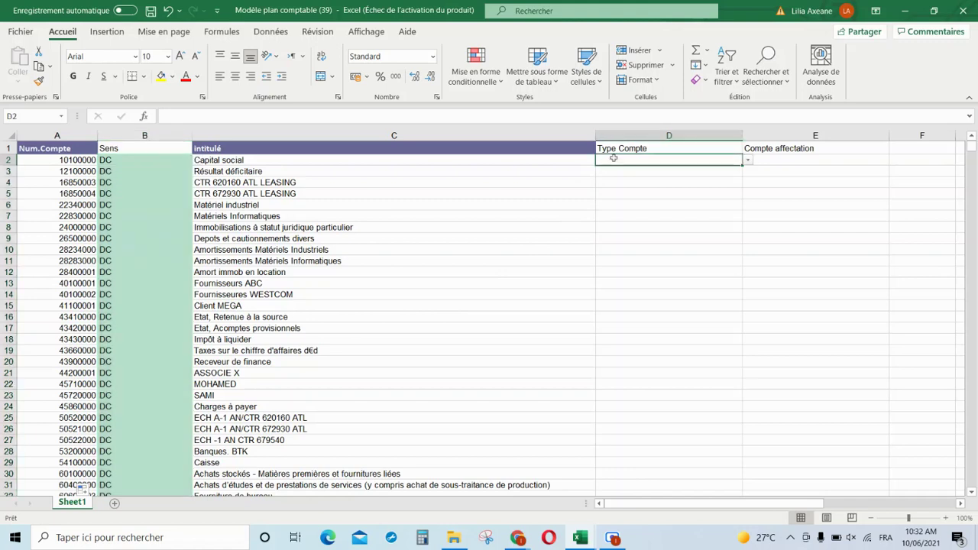
left_click(748, 162)
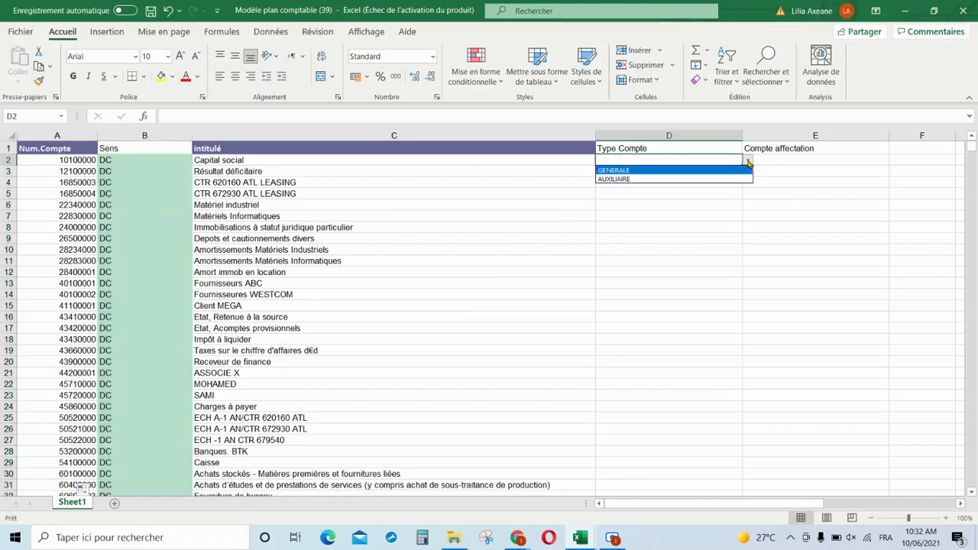
left_click(705, 170)
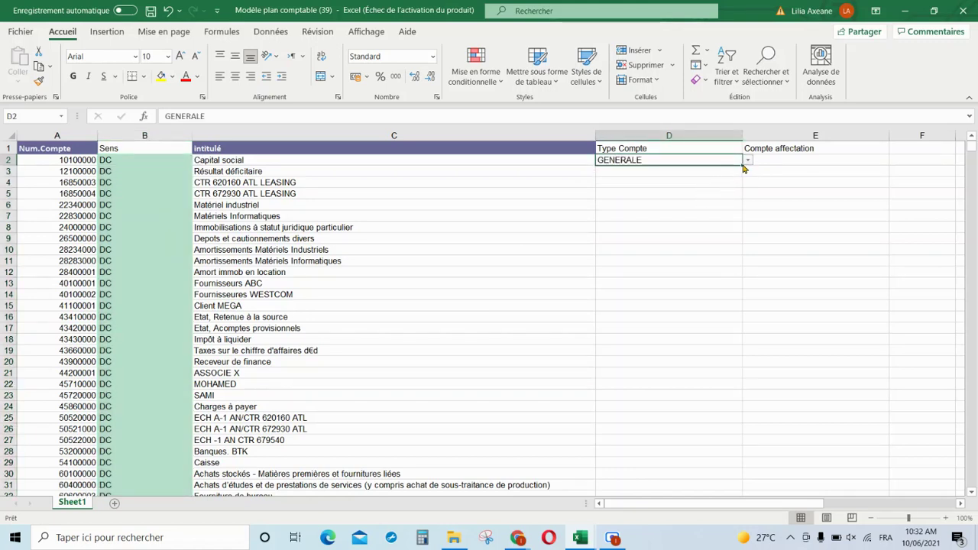
double_click(740, 165)
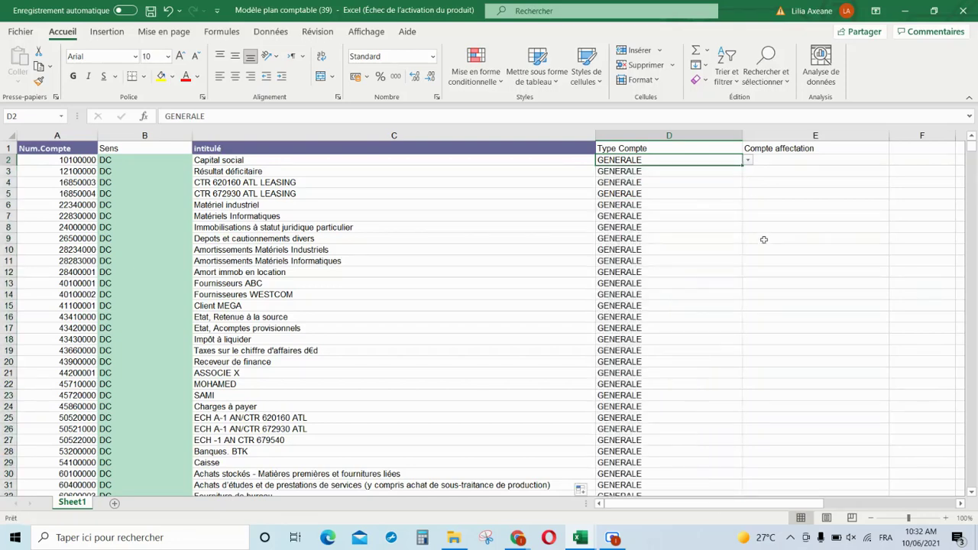
scroll(747, 295, "down", 1)
scroll(747, 295, "up", 1)
Step: Highlight the account number, Sens and intitulé cells of rows 15 to 17 in yellow
left_click_drag(78, 304, 273, 325)
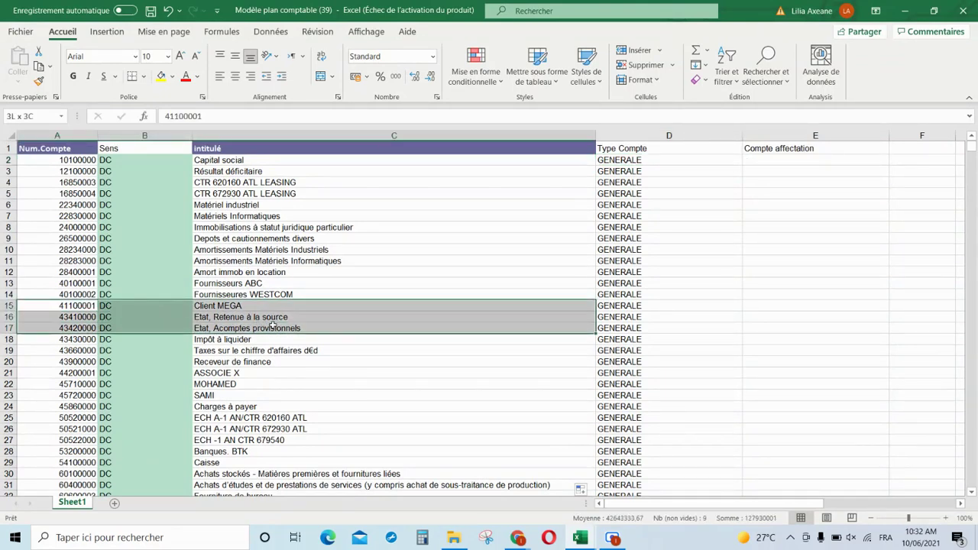
left_click(161, 76)
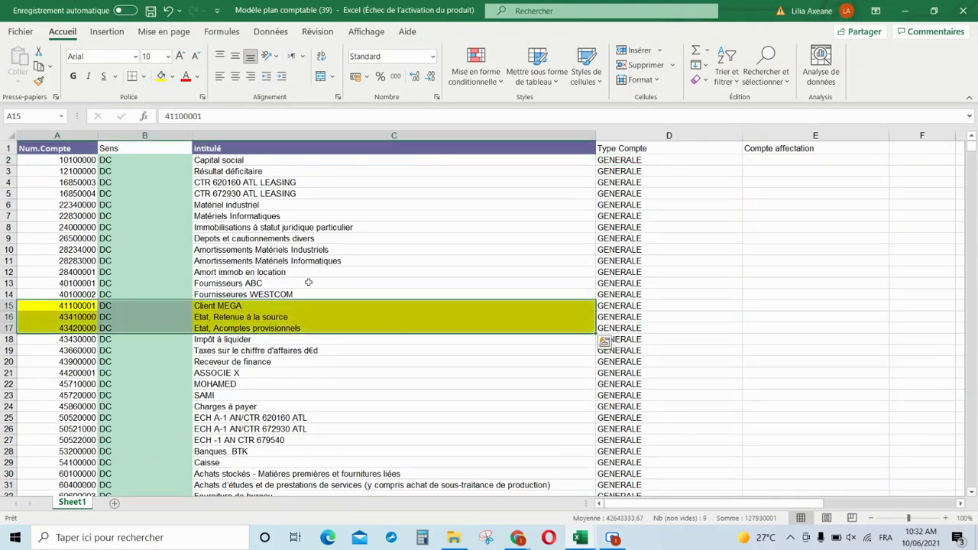
left_click(624, 296)
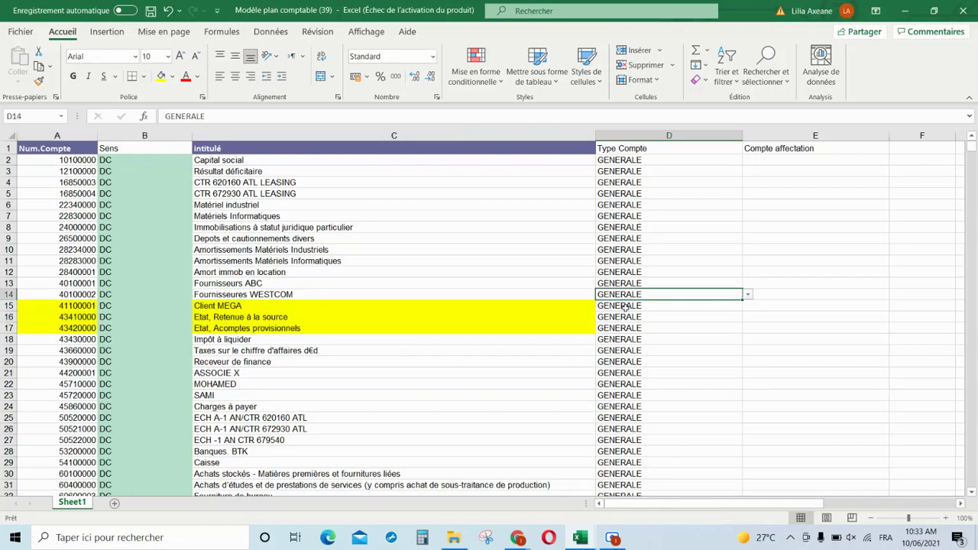
Step: Change Type Compte to AUXILIAIRE for the three yellow accounts in rows 15 to 17
left_click(626, 307)
left_click(748, 306)
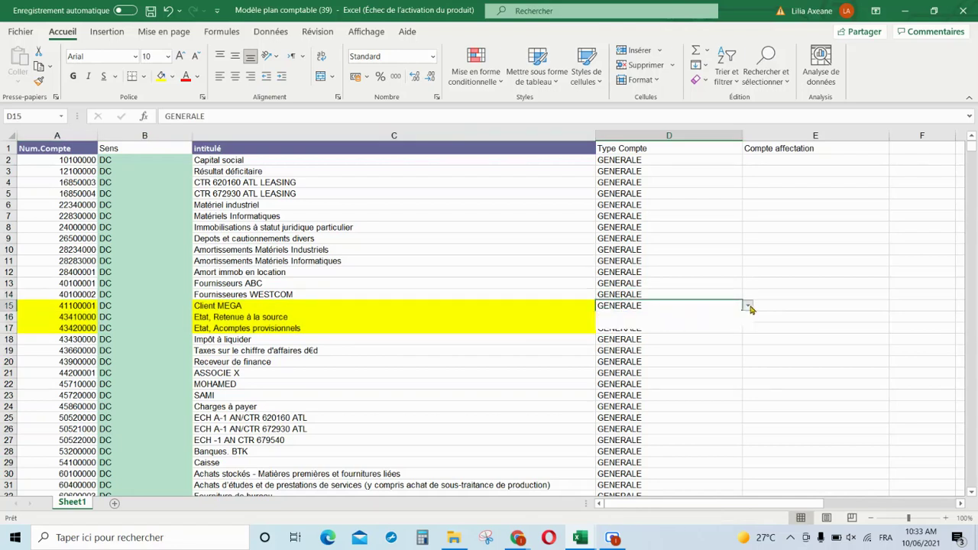
left_click(722, 324)
left_click(667, 314)
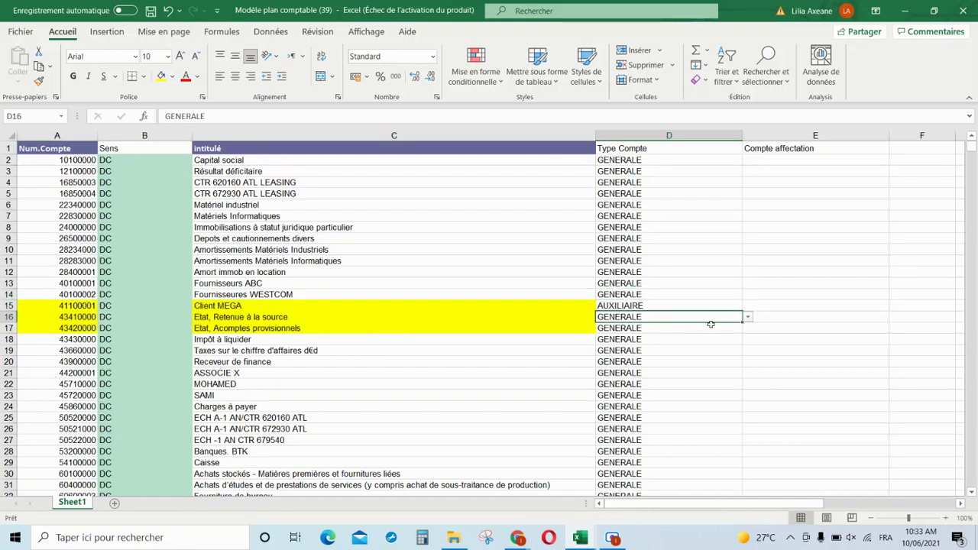
left_click(749, 317)
left_click(731, 337)
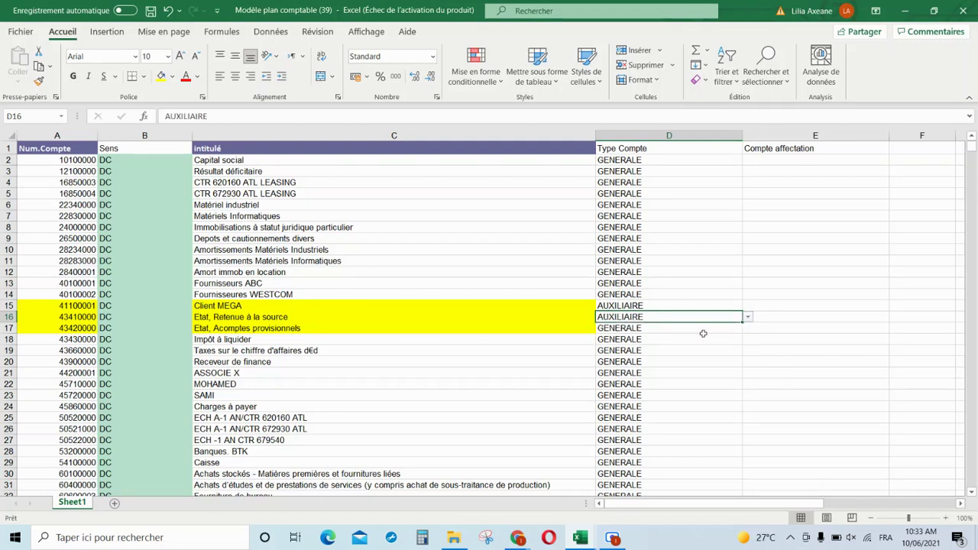
left_click(690, 329)
left_click(748, 332)
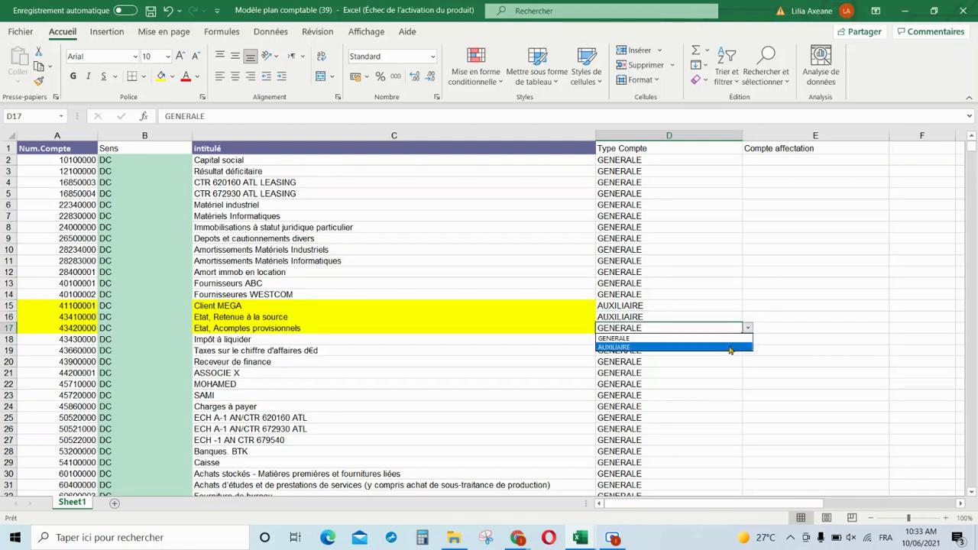
left_click(728, 349)
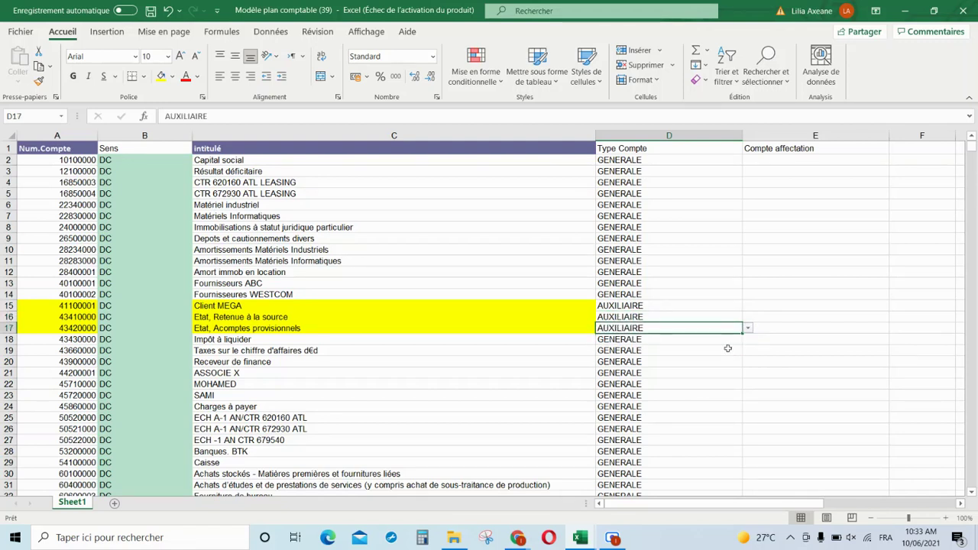
Step: Enter the Compte affectation 40110000 for rows 15 and 16 and 41110000 for row 17
left_click(753, 305)
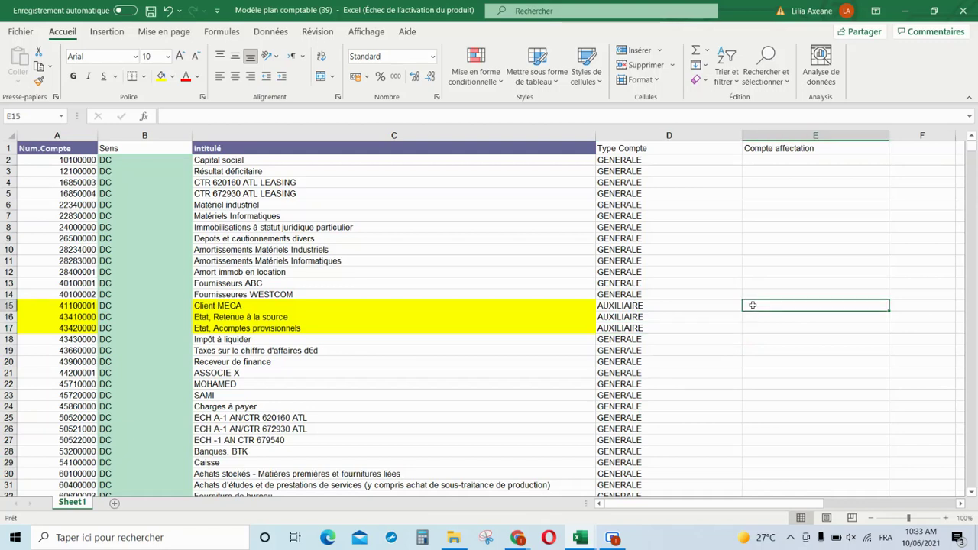
type("401100")
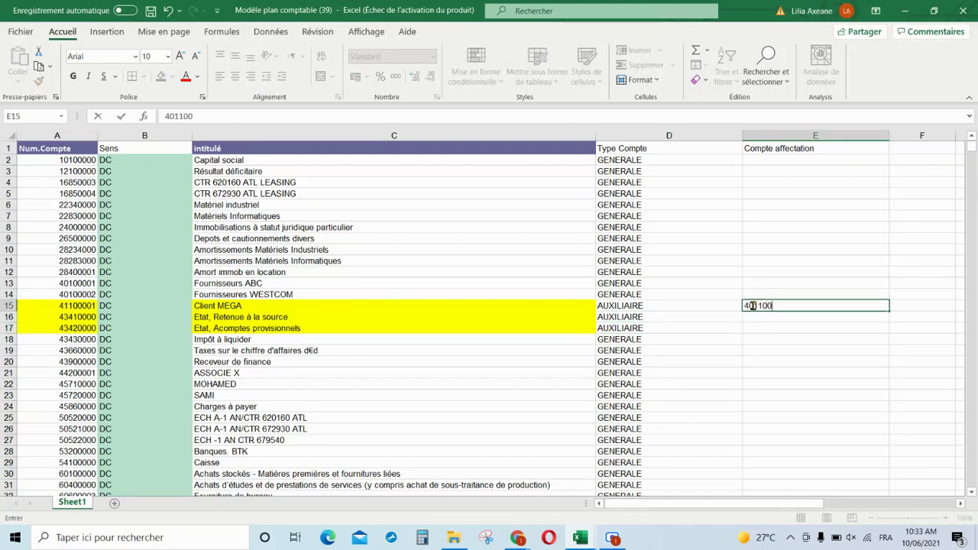
type("00")
left_click(756, 315)
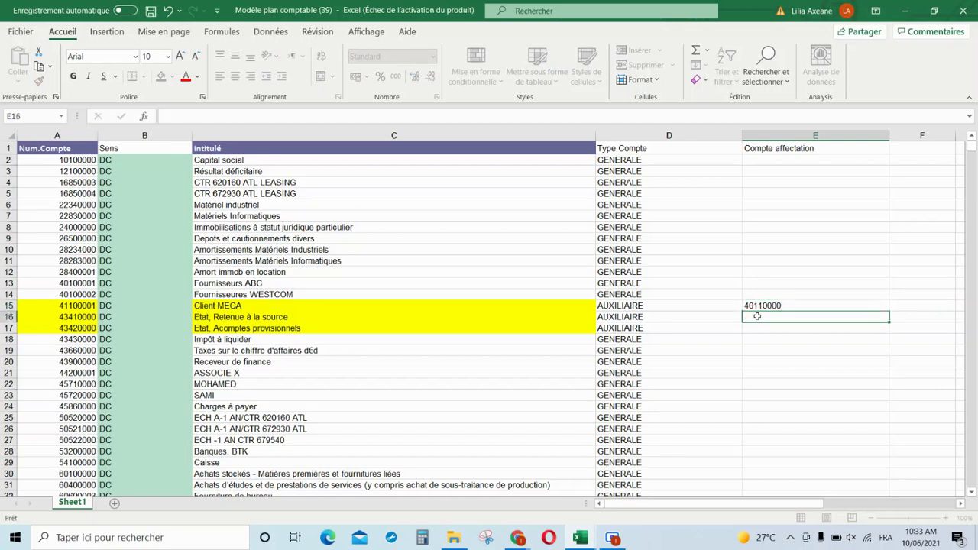
type("40")
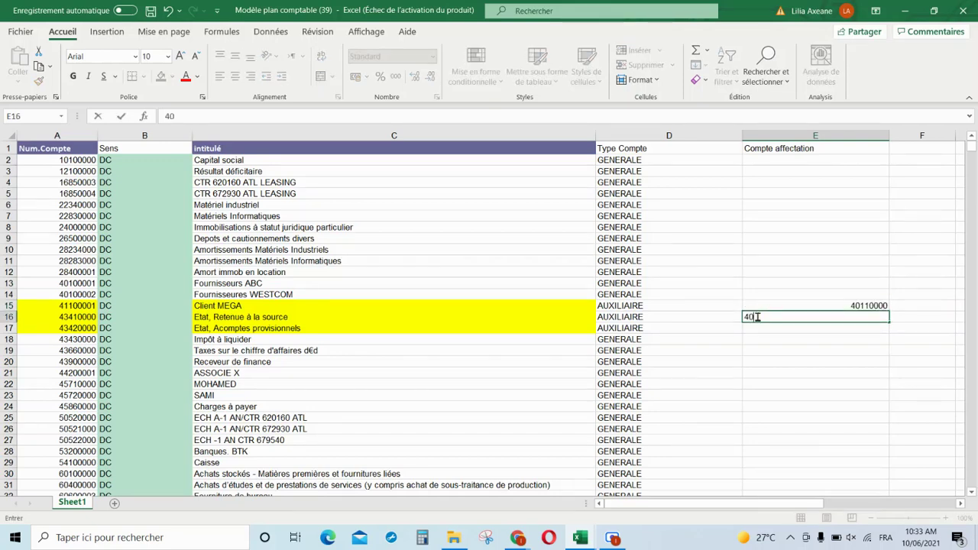
type("110000")
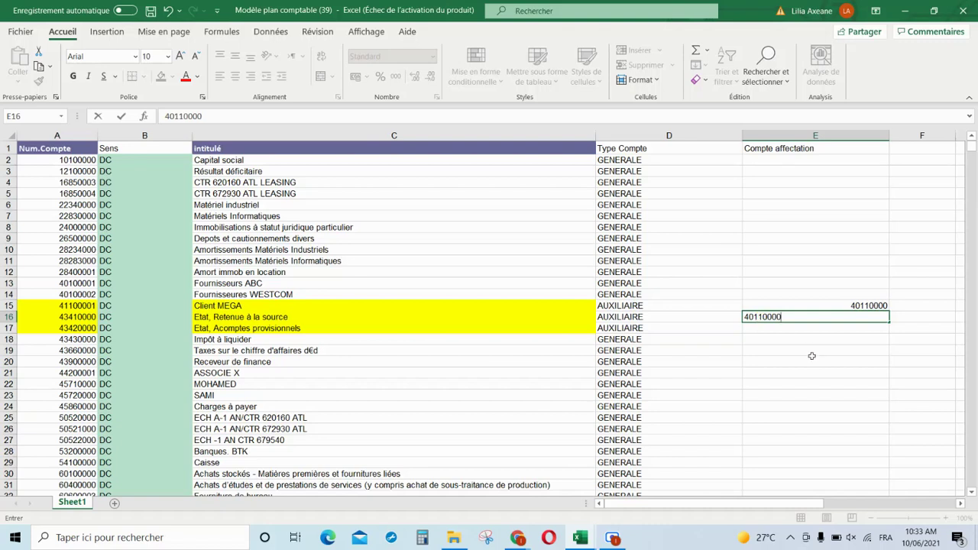
left_click(772, 327)
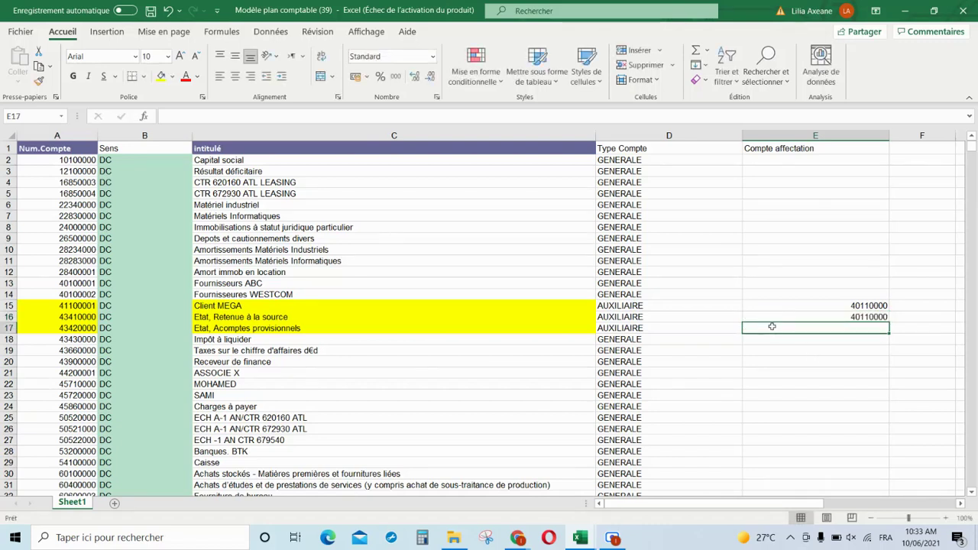
type("41110")
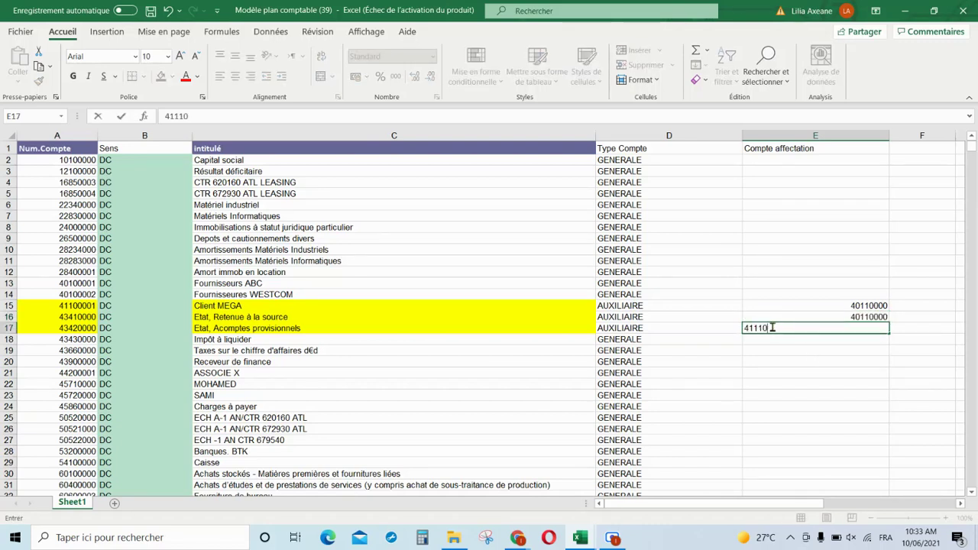
type("000")
left_click(807, 363)
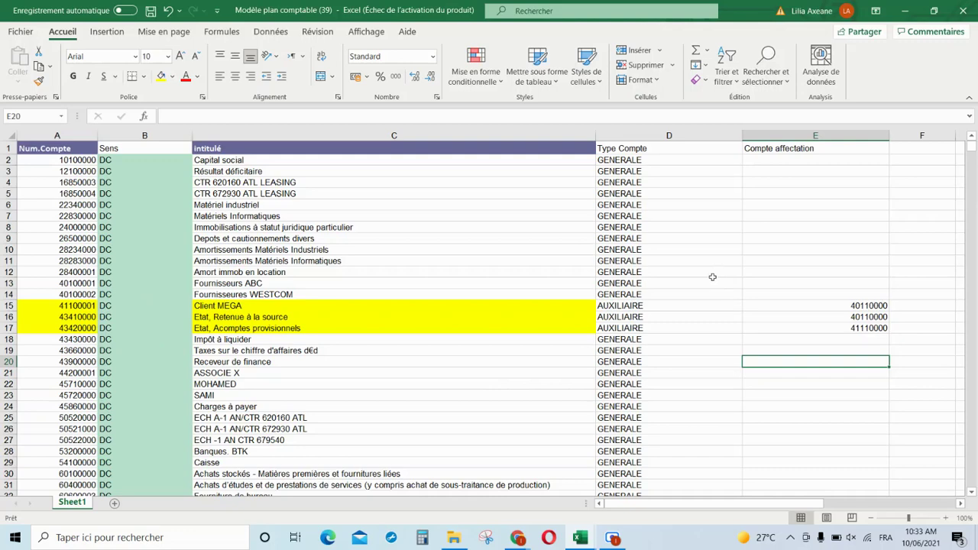
Step: Save the workbook under the name Plan 2020 in the doc demo folder on the desktop
left_click(22, 33)
left_click(53, 203)
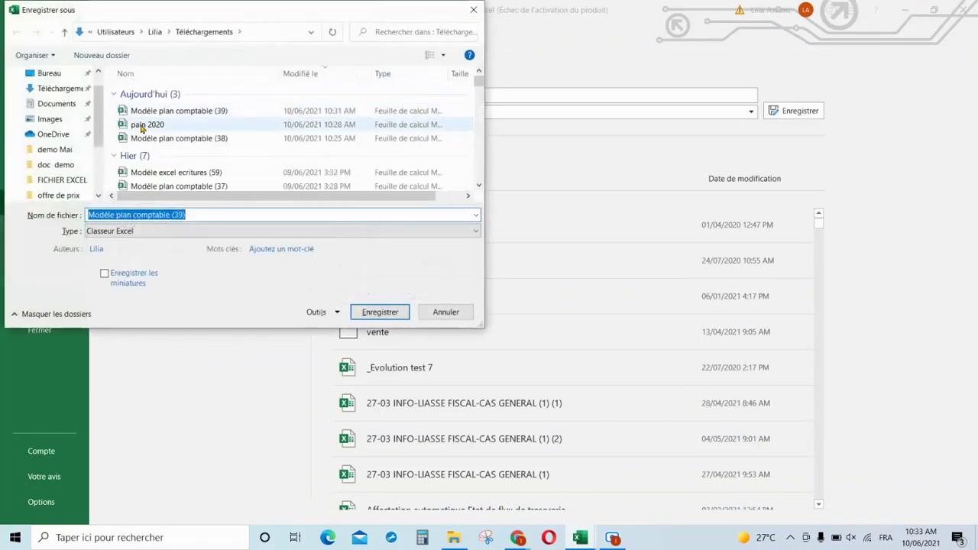
left_click(59, 80)
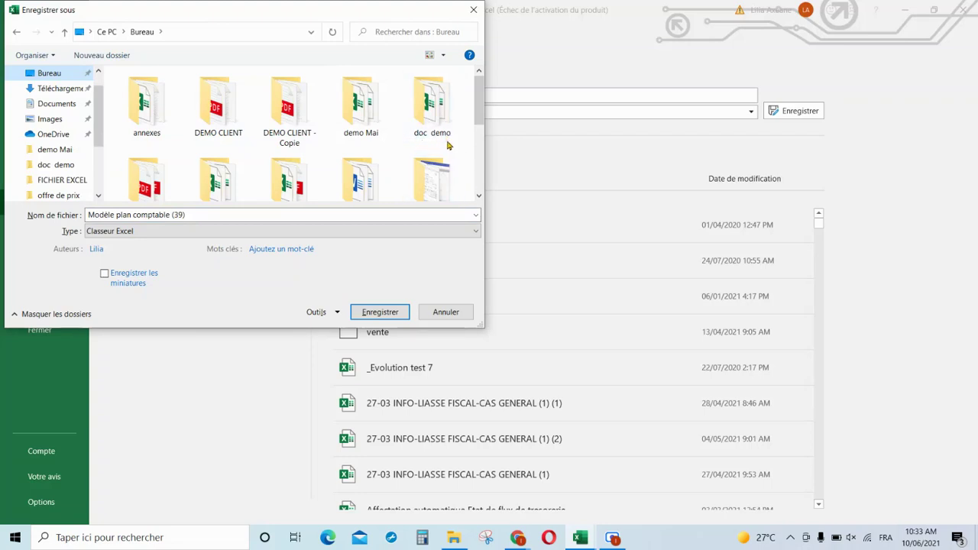
left_click(438, 119)
double_click(435, 123)
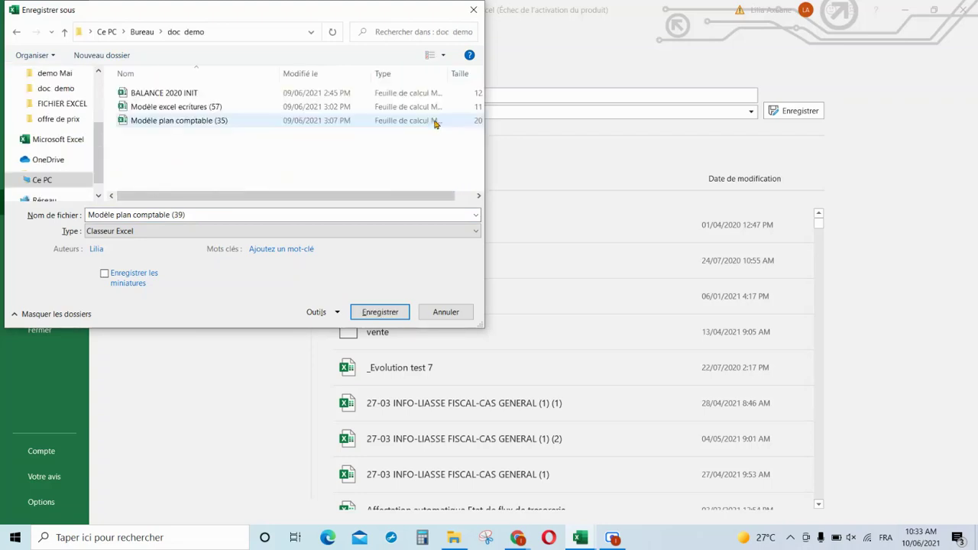
left_click(210, 213)
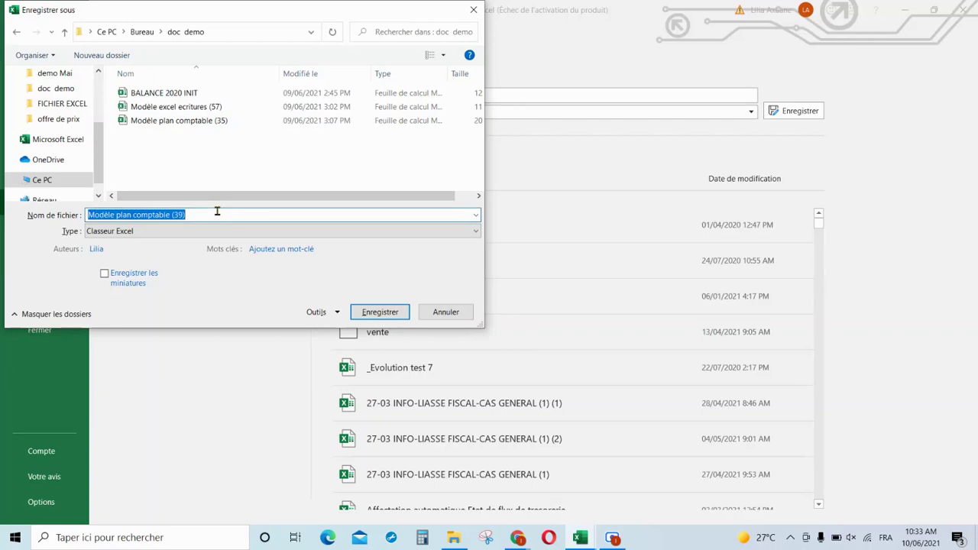
key("BackSpace")
type("pal")
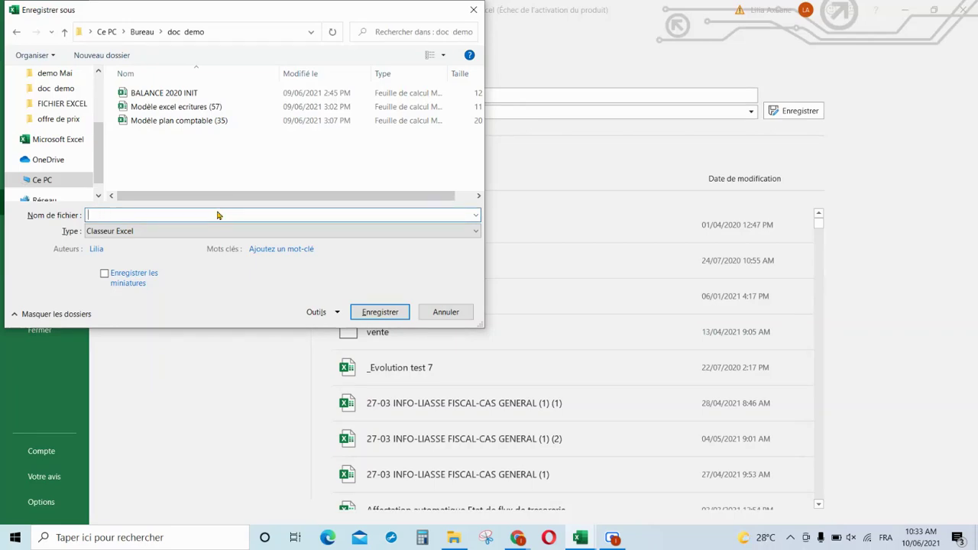
type("n 2020")
left_click(380, 312)
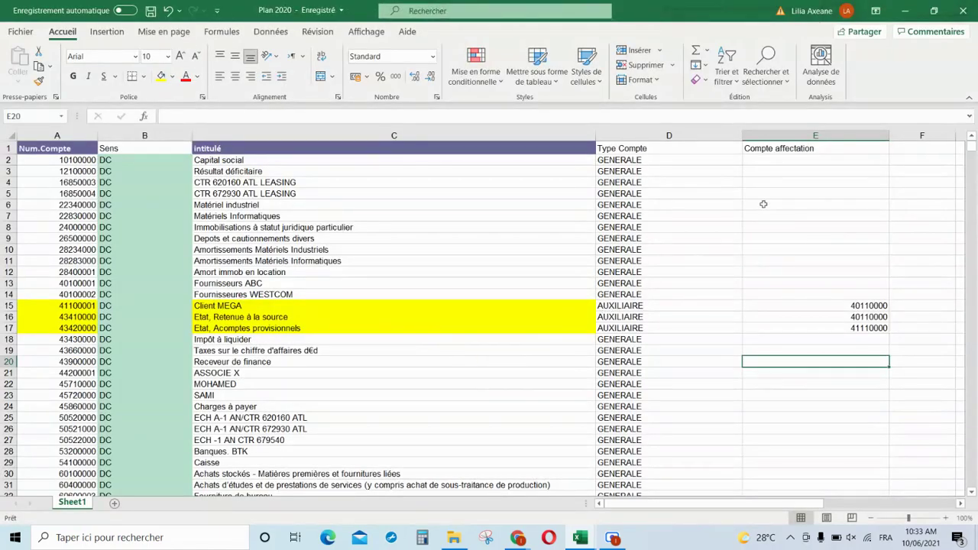
Step: Switch to the Axeane Kompta window in Chrome
left_click(518, 537)
left_click(461, 509)
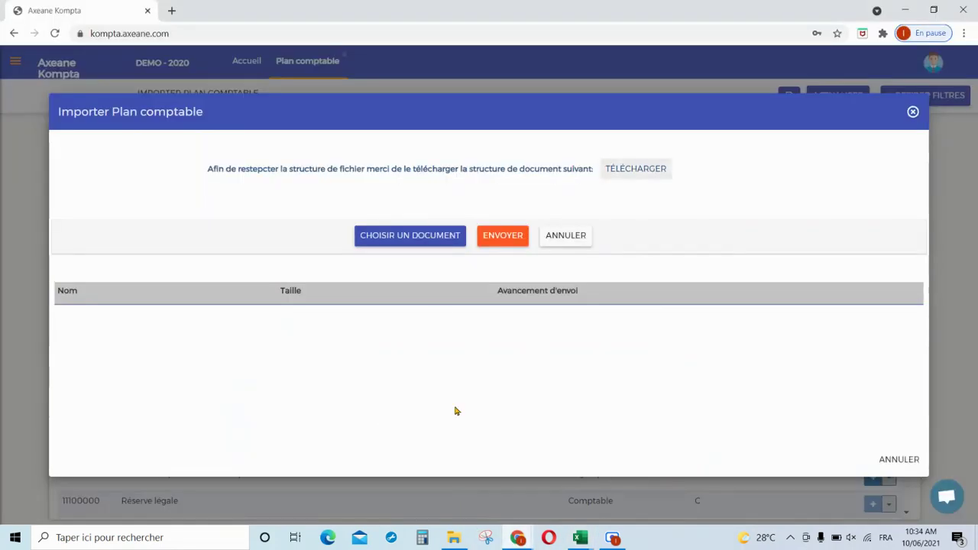
left_click(426, 240)
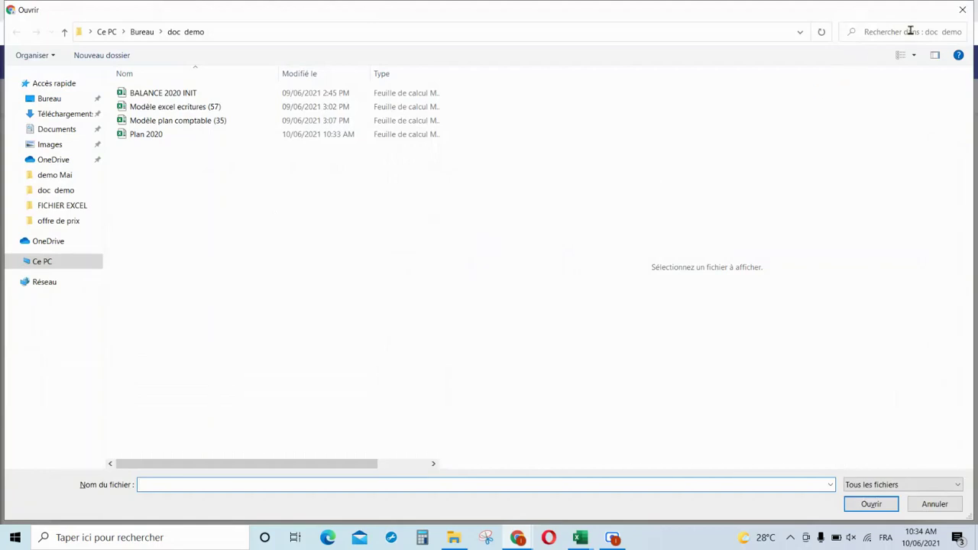
left_click(960, 11)
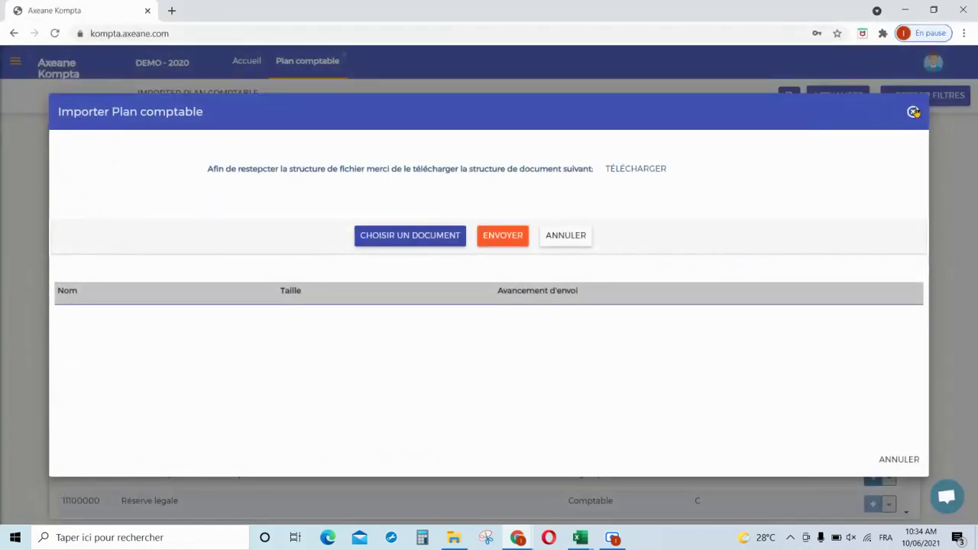
left_click(913, 112)
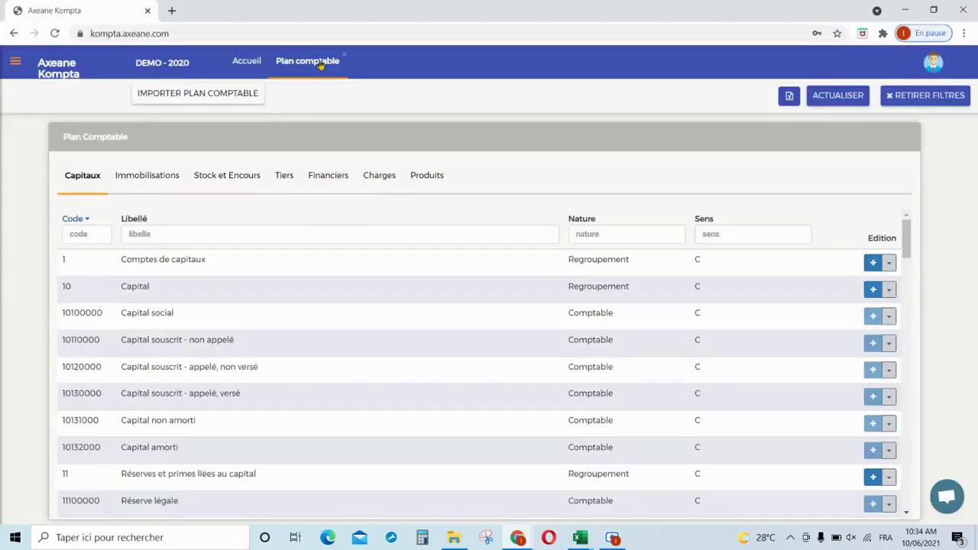
left_click(344, 56)
left_click(645, 109)
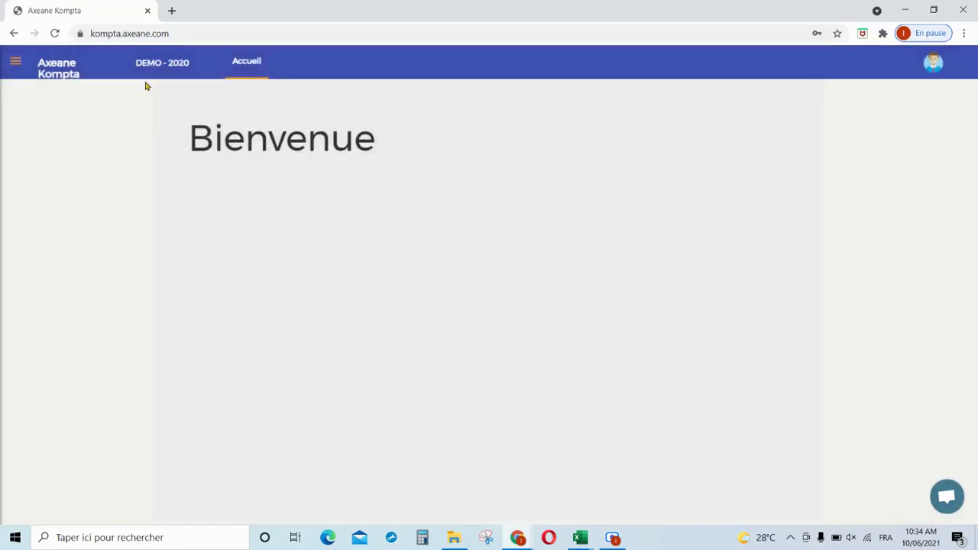
Step: Open the Plan comptable of company DEMO and import the file Plan 2020 from the doc demo folder
left_click(13, 63)
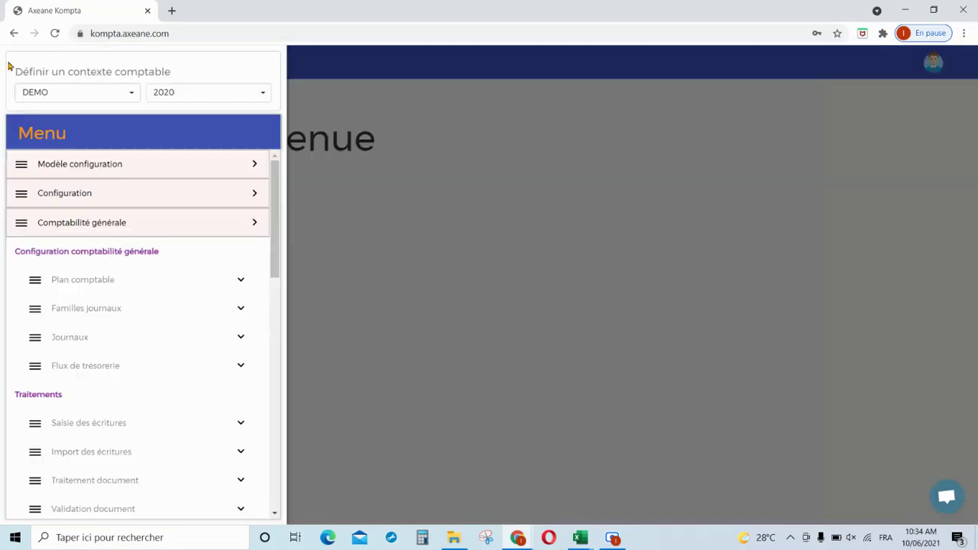
left_click(82, 282)
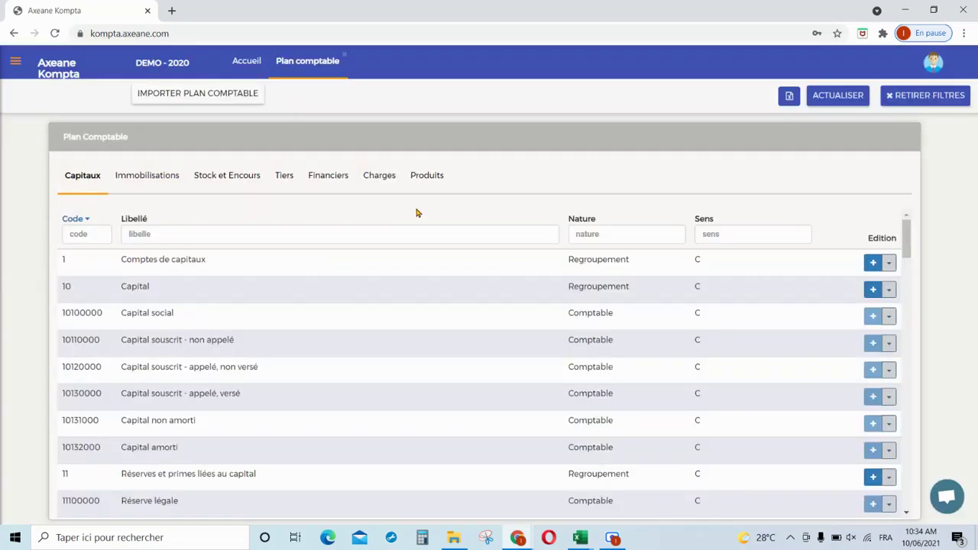
left_click(208, 94)
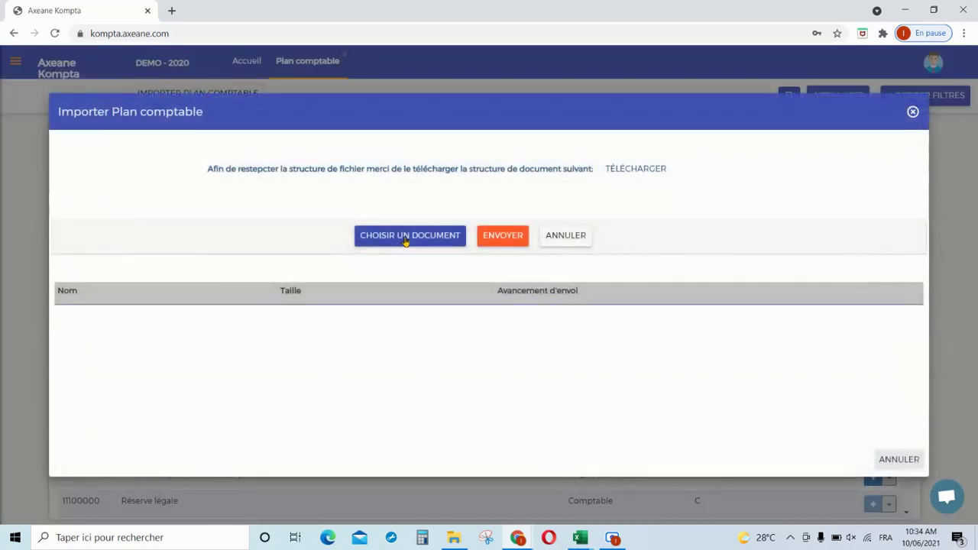
left_click(406, 239)
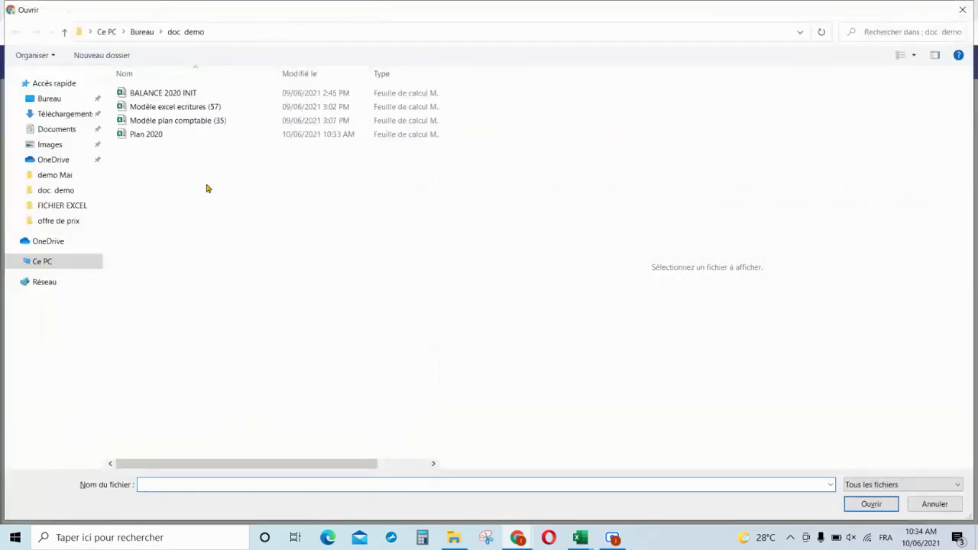
double_click(143, 137)
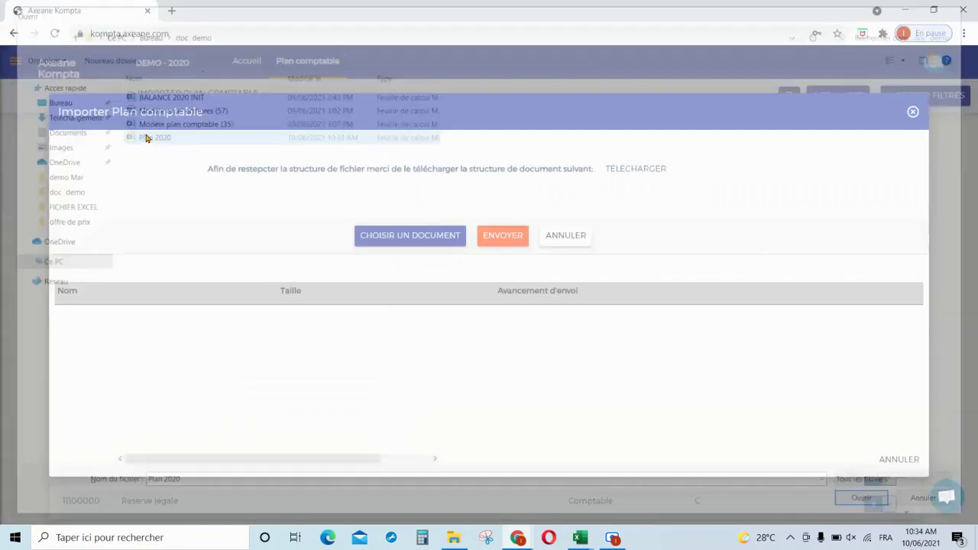
left_click(500, 237)
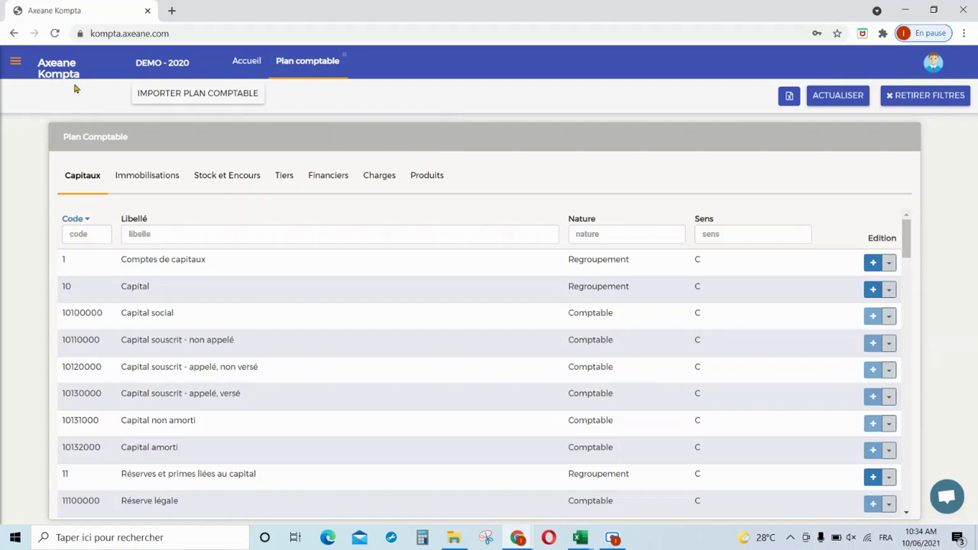
Step: Open Import des écritures under Traitements and show its Migration écritures section
left_click(15, 62)
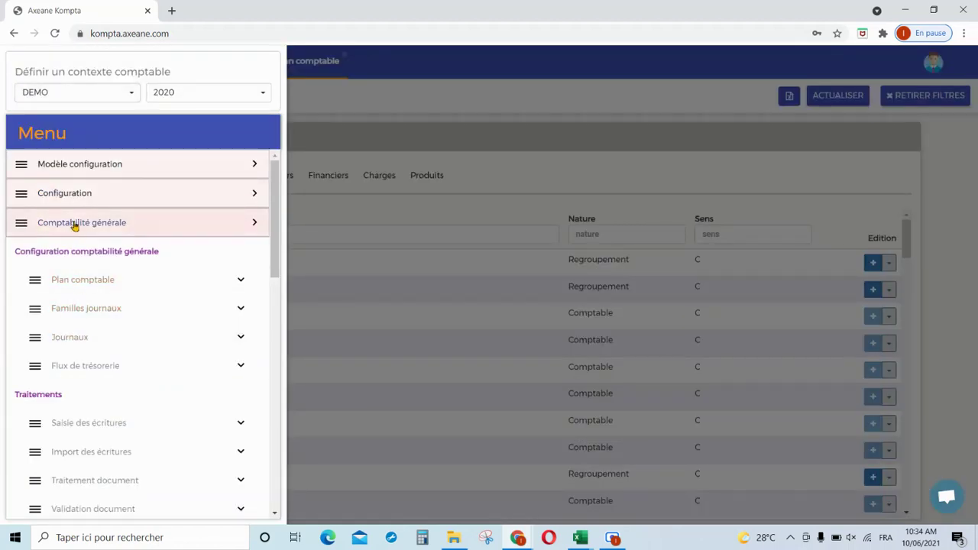
scroll(129, 343, "down", 1)
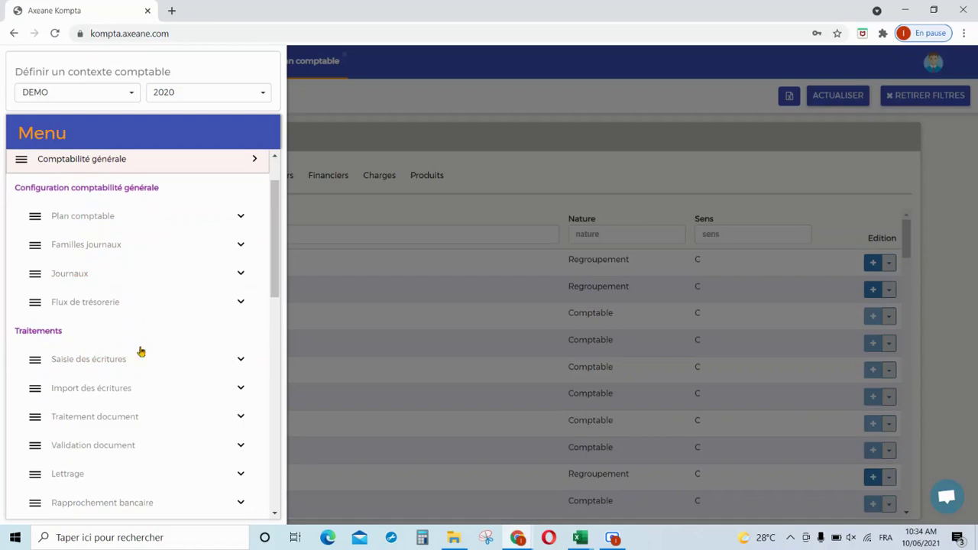
scroll(141, 352, "down", 1)
left_click(100, 328)
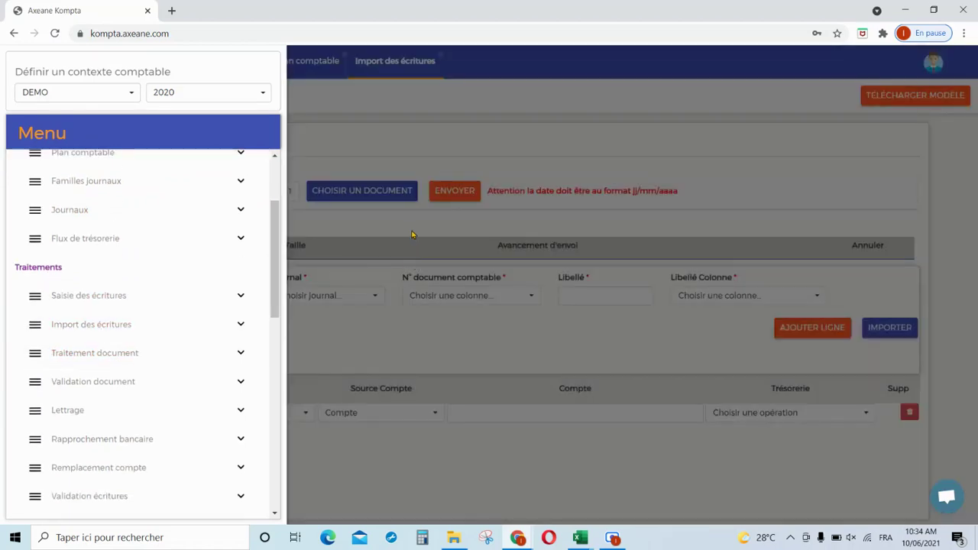
left_click(414, 234)
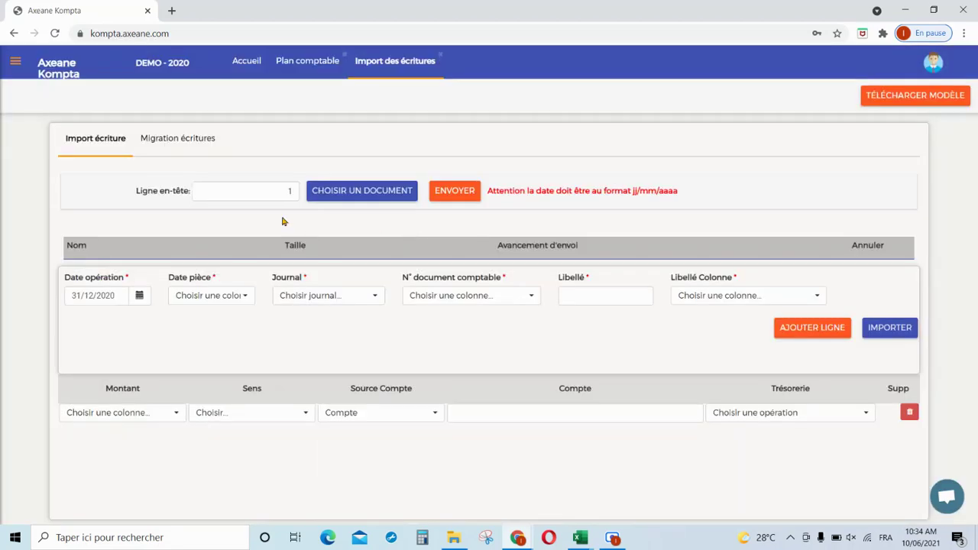
left_click(188, 147)
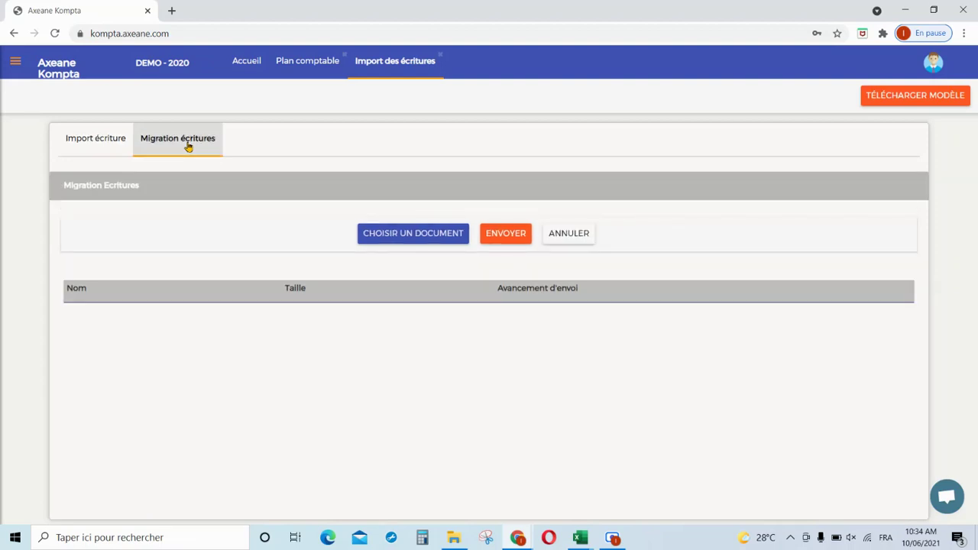
Step: Download the entries import template, open it in Excel and enable editing
left_click(914, 98)
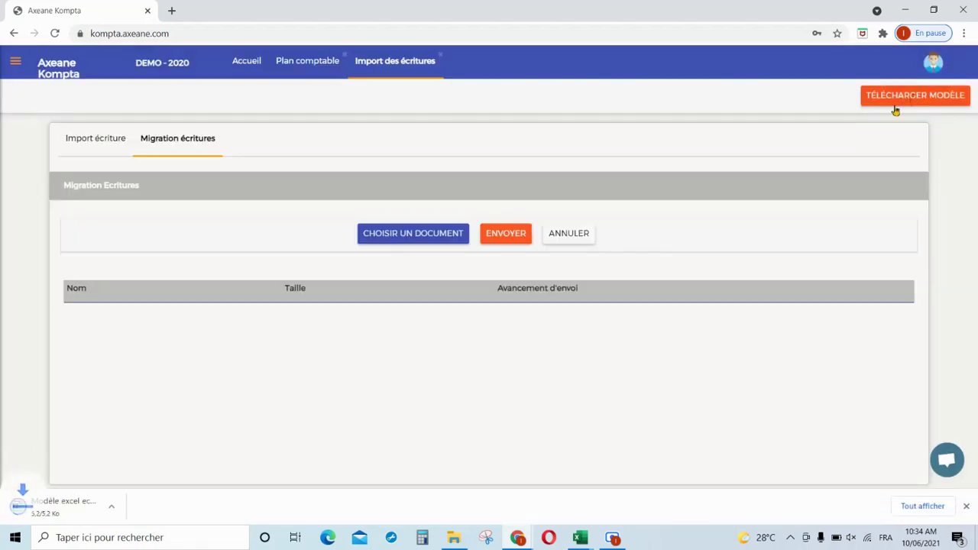
left_click(87, 511)
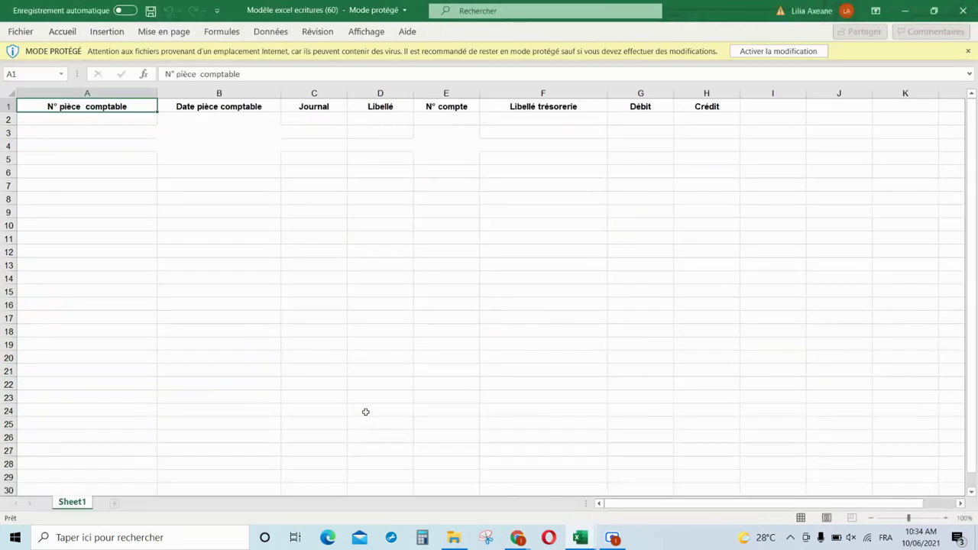
left_click(763, 52)
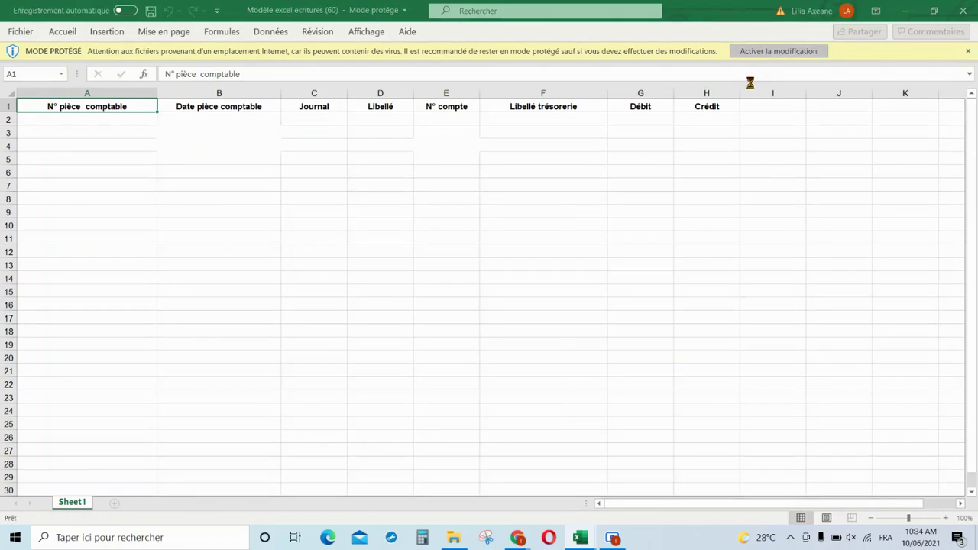
left_click(531, 229)
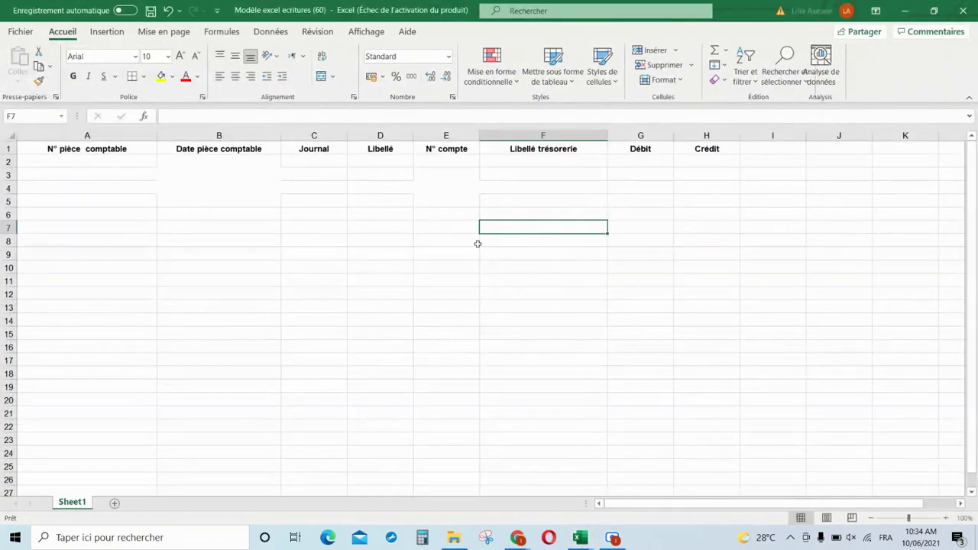
Step: Review the entries template's column headings one by one, from N° pièce comptable to Crédit
left_click(114, 151)
left_click(211, 150)
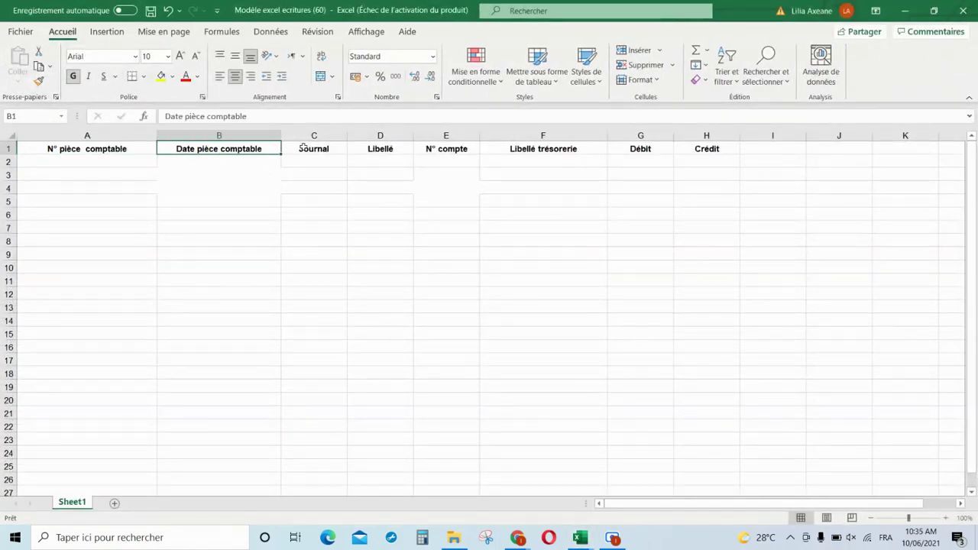
left_click(303, 149)
left_click(383, 149)
left_click(457, 149)
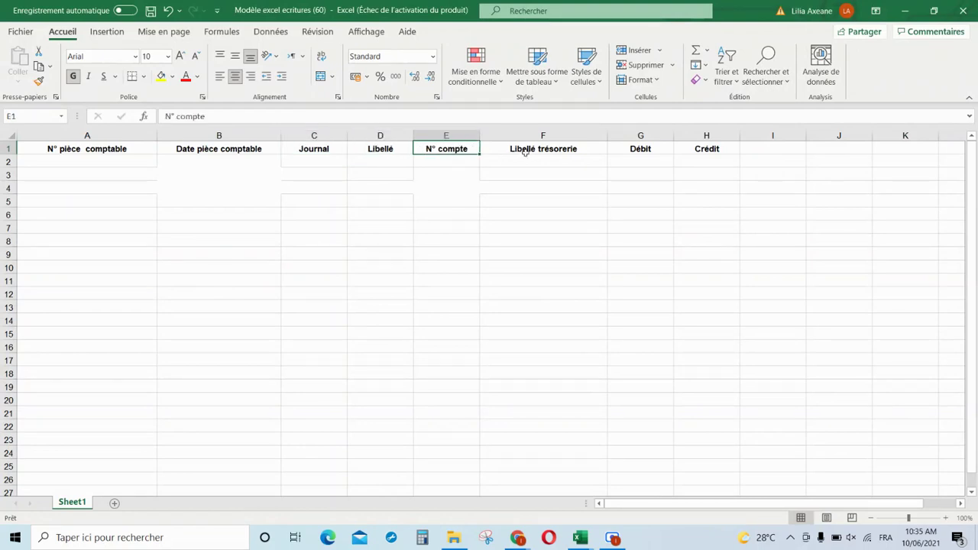
left_click(527, 151)
left_click(632, 150)
left_click(698, 150)
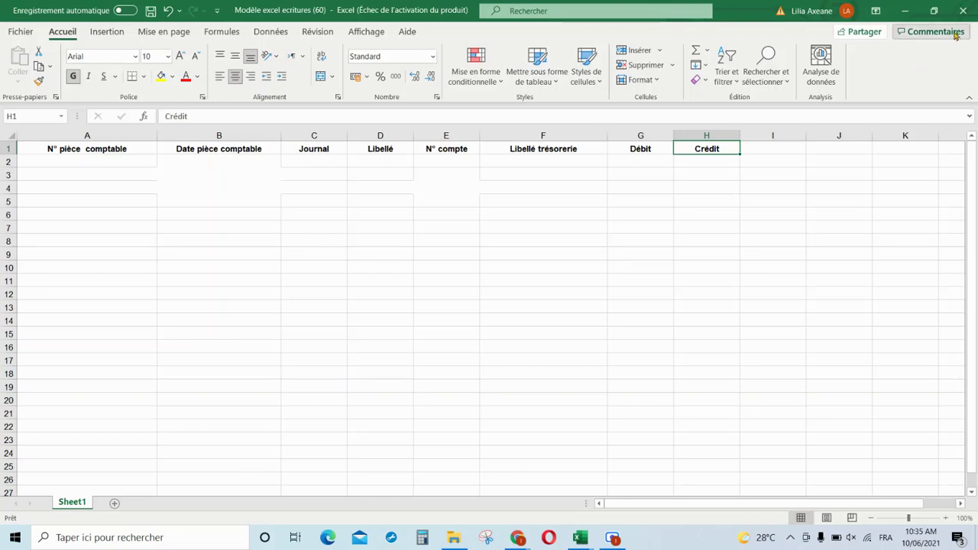
Step: Close the entries template, the Plan 2020 workbook and the BALANCE 2020 INIT workbook
left_click(963, 11)
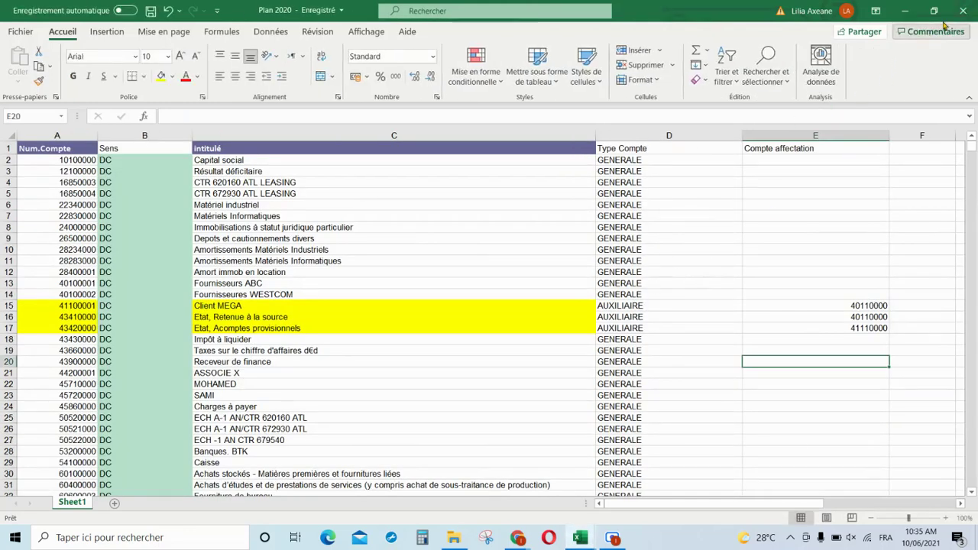
left_click(963, 11)
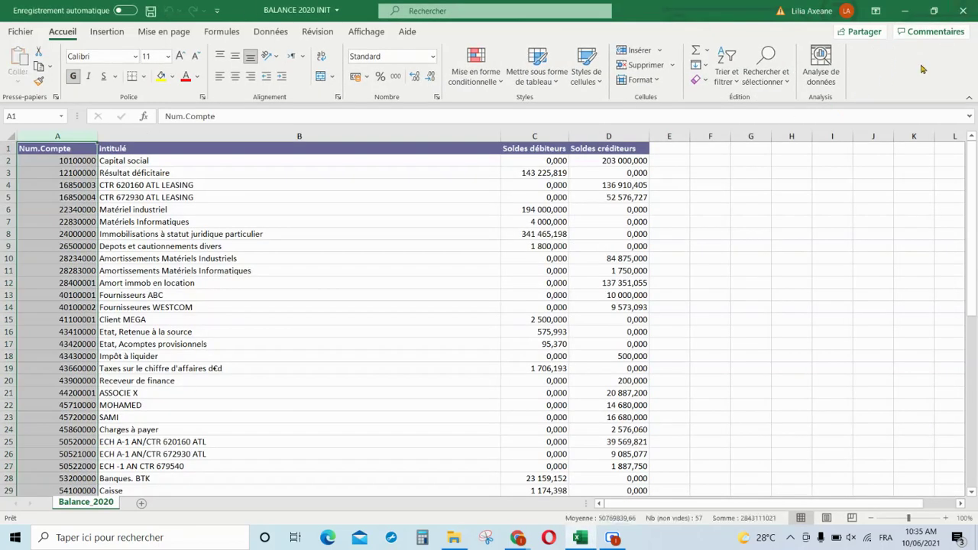
left_click(963, 11)
left_click(493, 287)
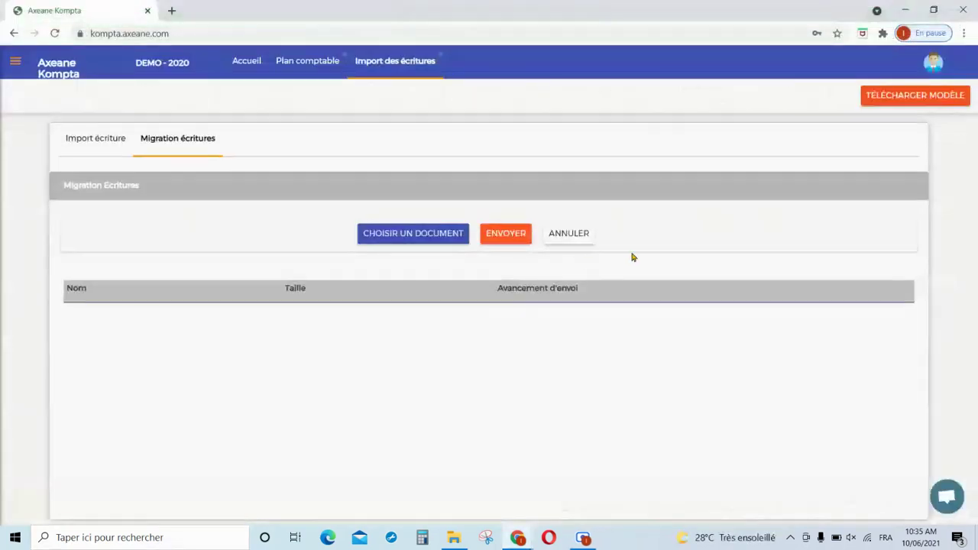
Step: Open the prepared workbook Modèle excel ecritures (57) from the doc demo folder and dismiss the Office activation dialog
left_click(906, 9)
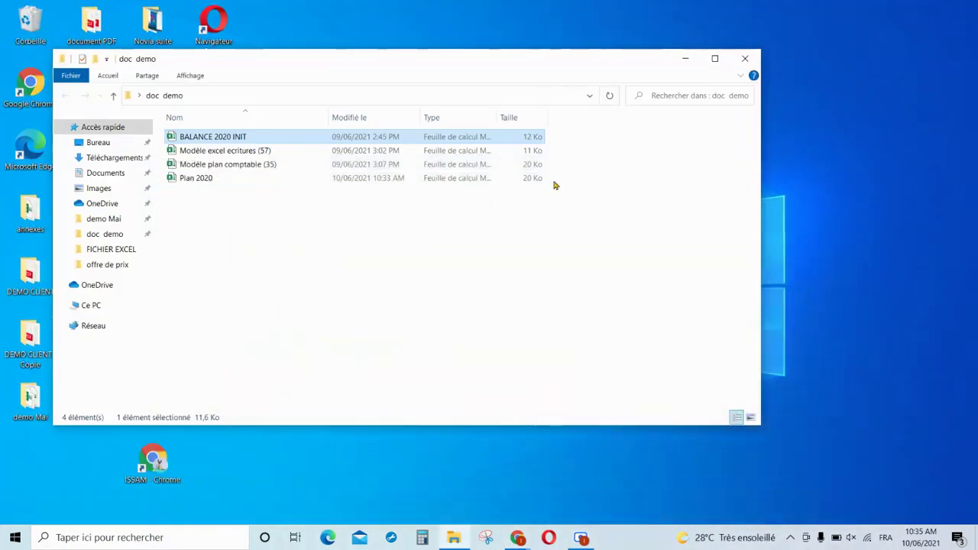
double_click(236, 151)
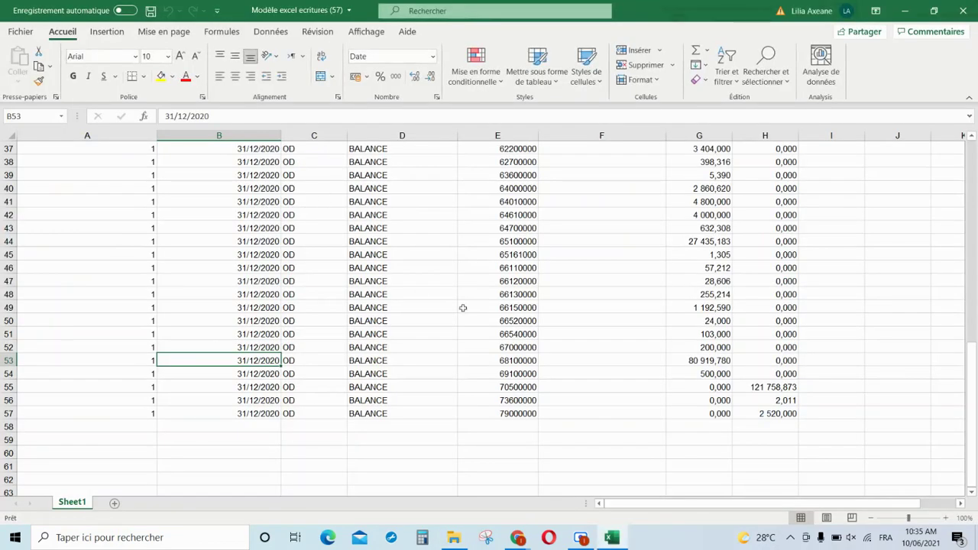
left_click(617, 405)
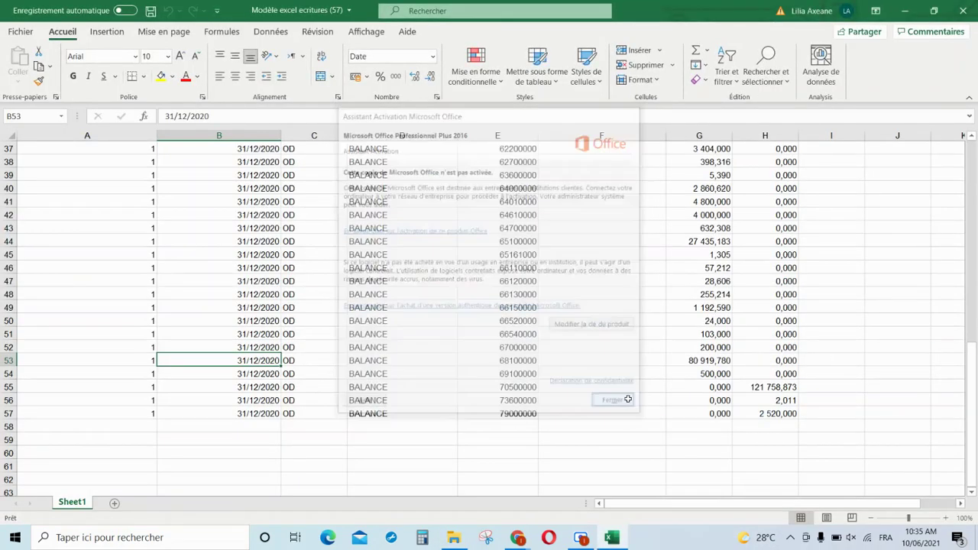
Step: Review the first entry row's values column by column, from N° pièce comptable to Crédit, and skim the rows below
scroll(972, 164, "up", 12)
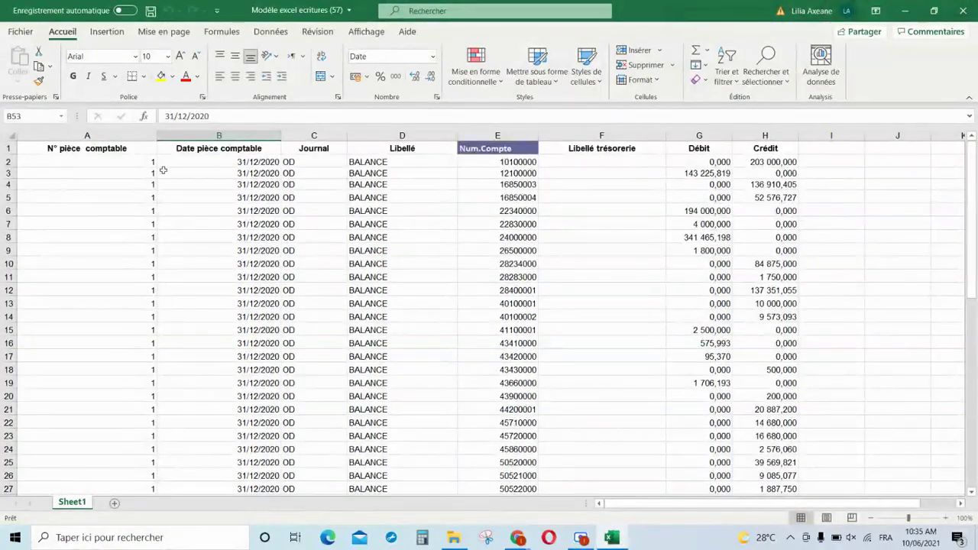
left_click(129, 164)
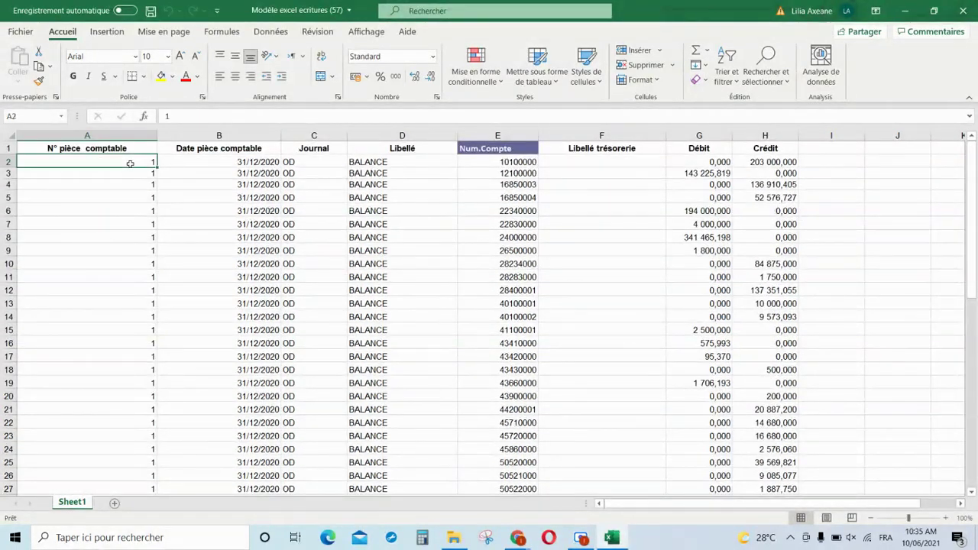
left_click(190, 161)
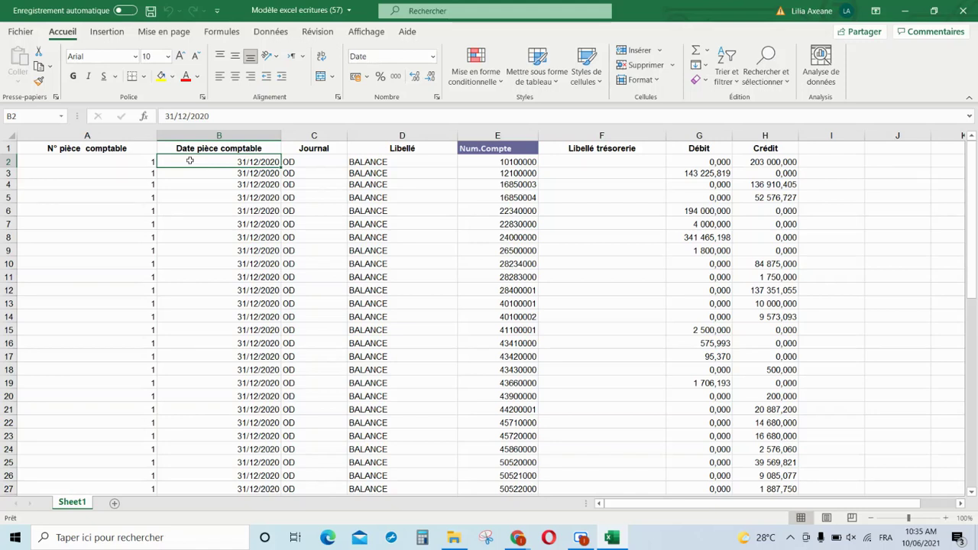
left_click(313, 162)
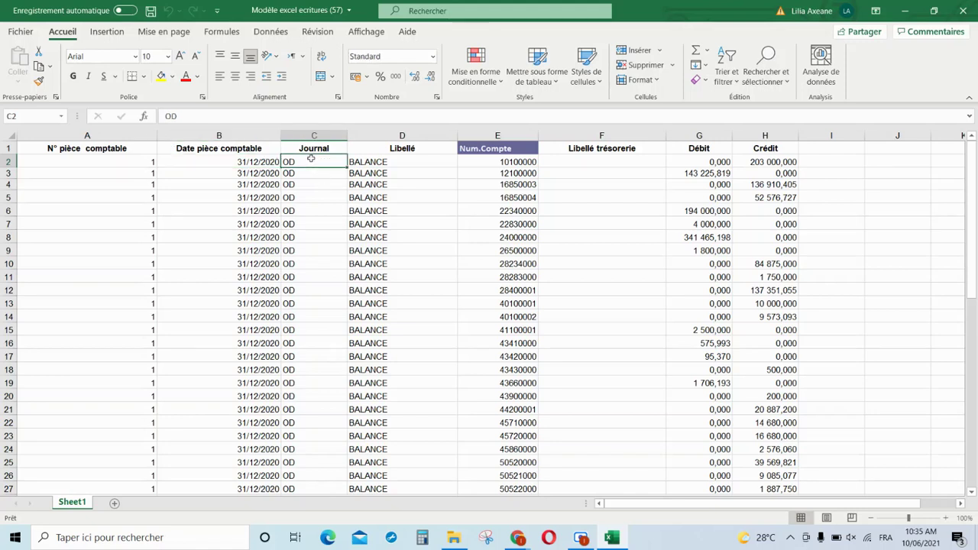
left_click(387, 163)
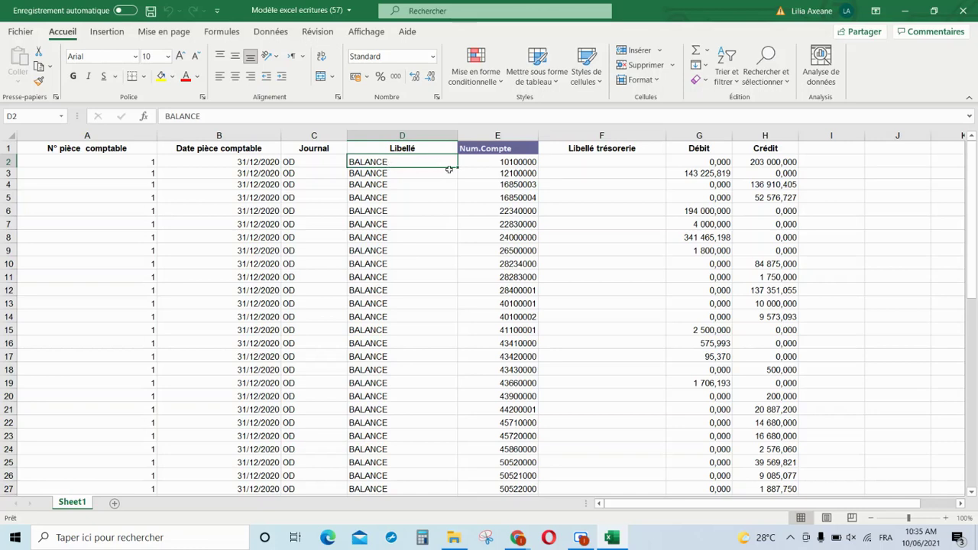
left_click(483, 159)
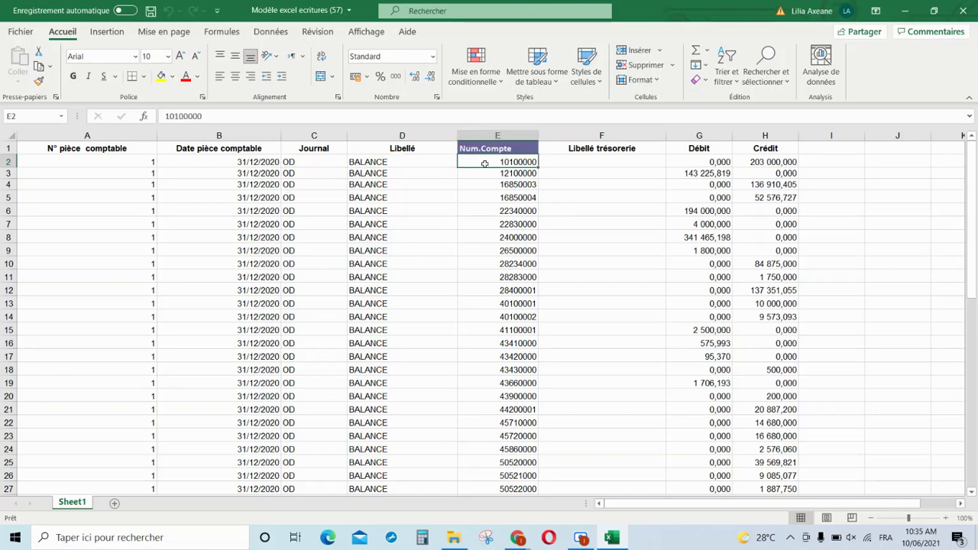
left_click(688, 162)
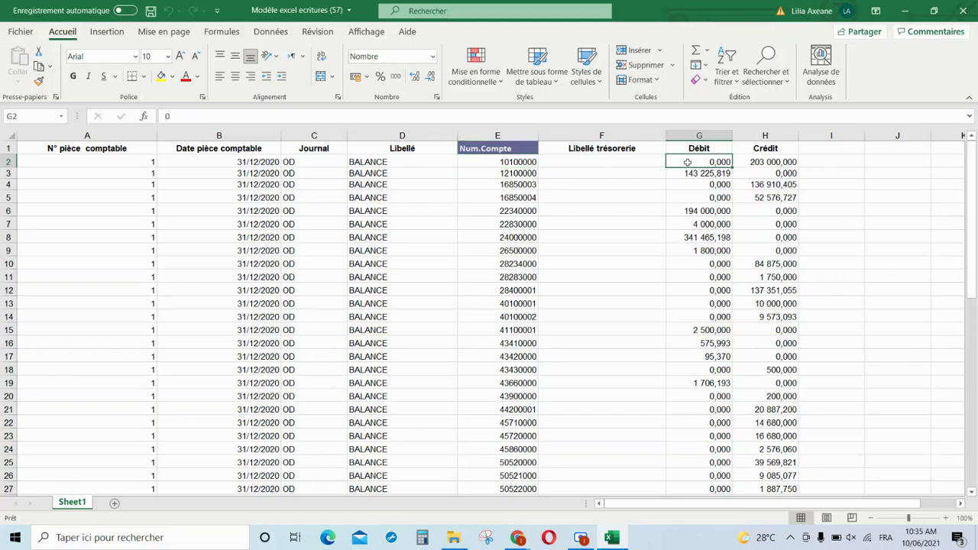
left_click(789, 162)
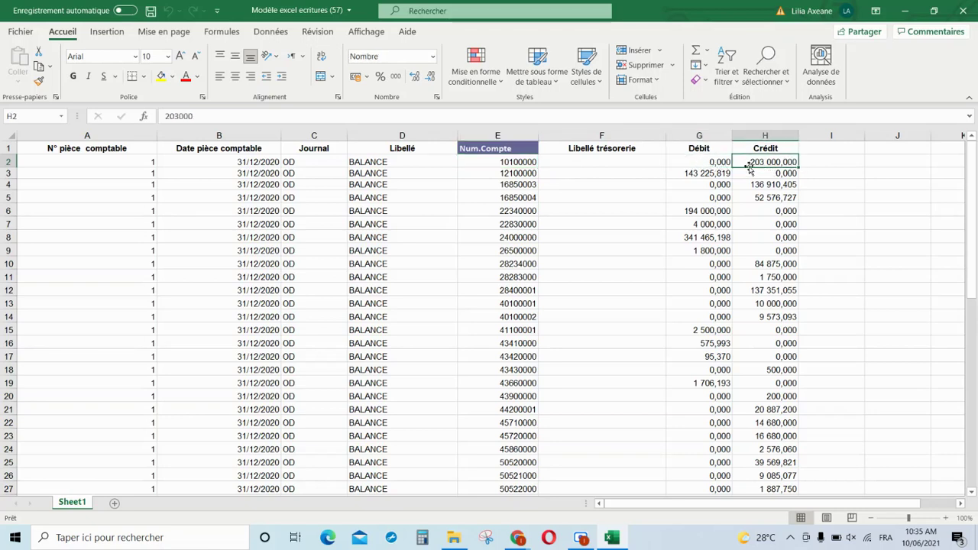
scroll(626, 326, "down", 4)
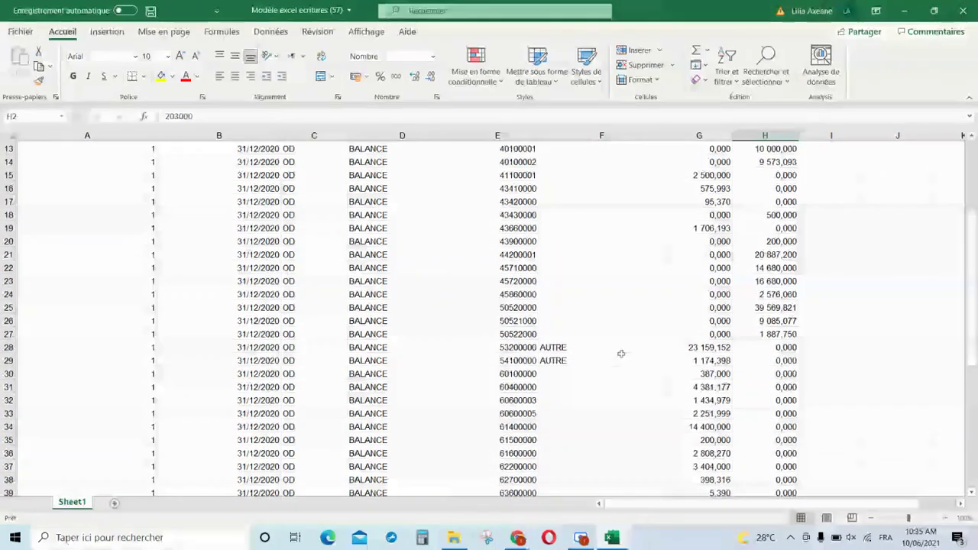
scroll(562, 344, "up", 4)
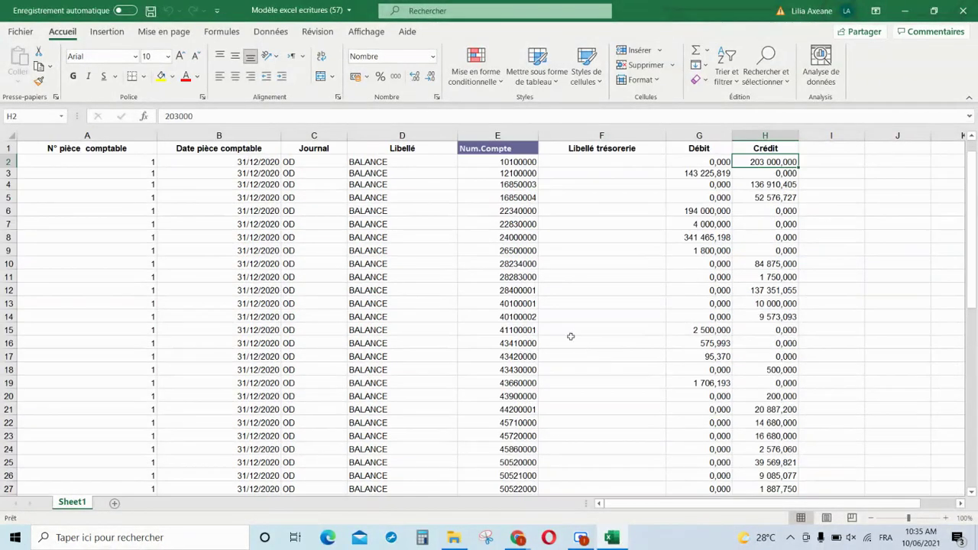
Step: Examine the Libellé trésorerie values of the rows for treasury accounts 53200000 and 54100000
scroll(620, 320, "down", 2)
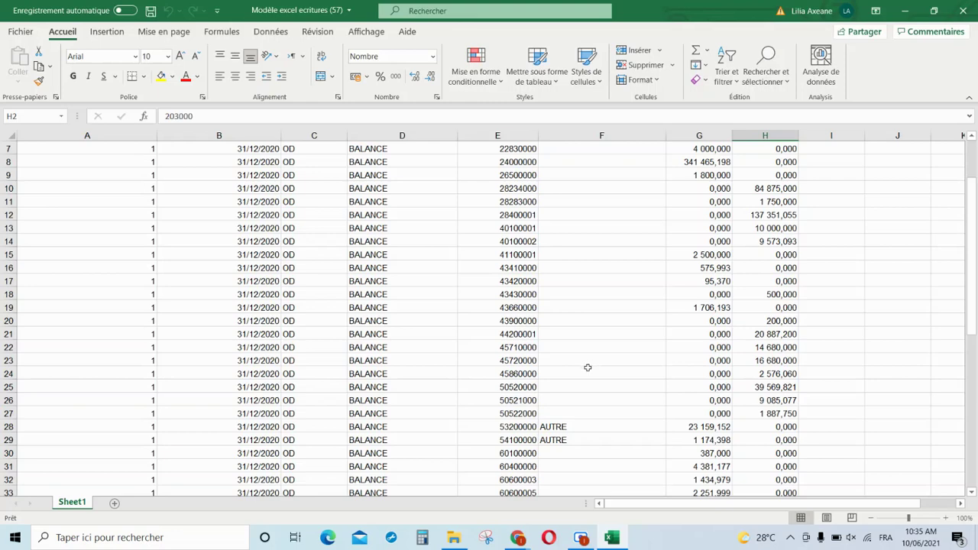
scroll(598, 412, "down", 1)
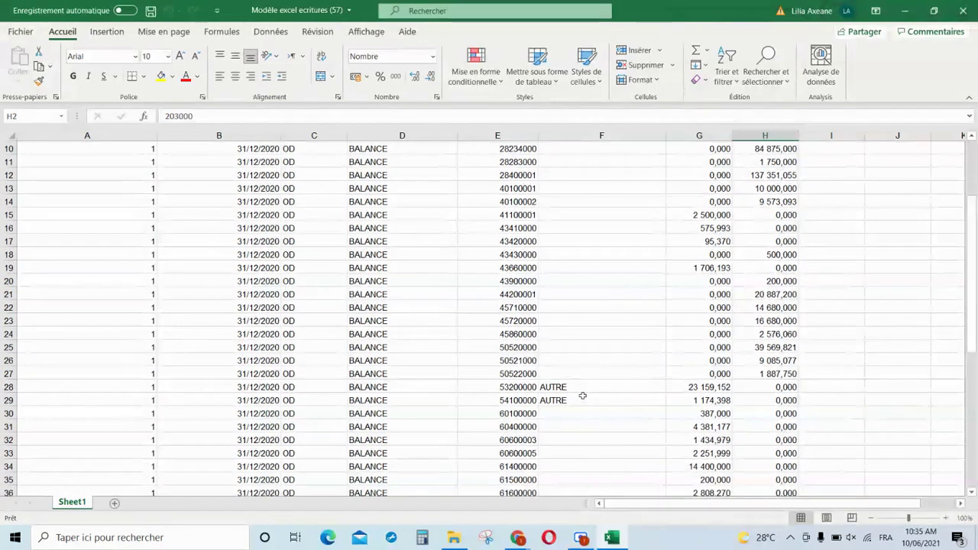
left_click(566, 388)
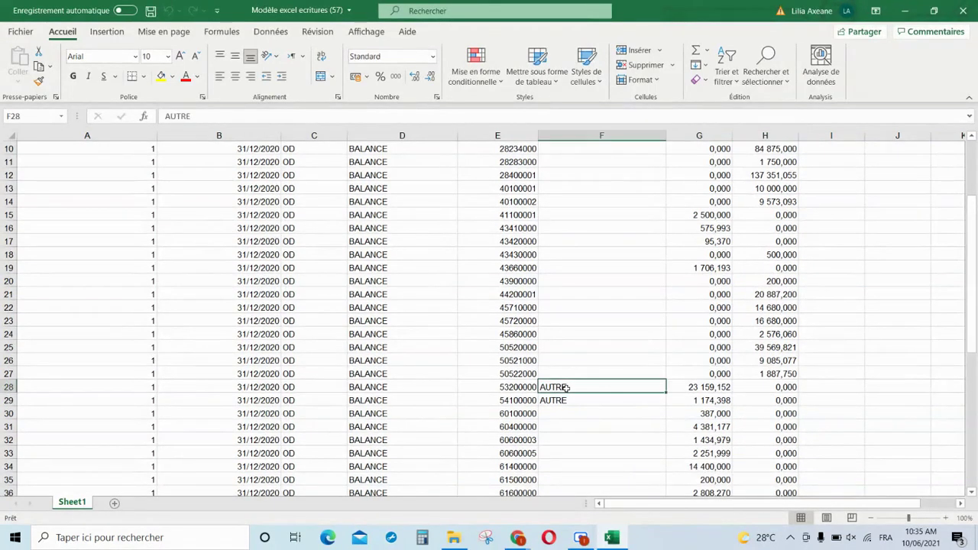
left_click(519, 387)
left_click(558, 385)
left_click(570, 402)
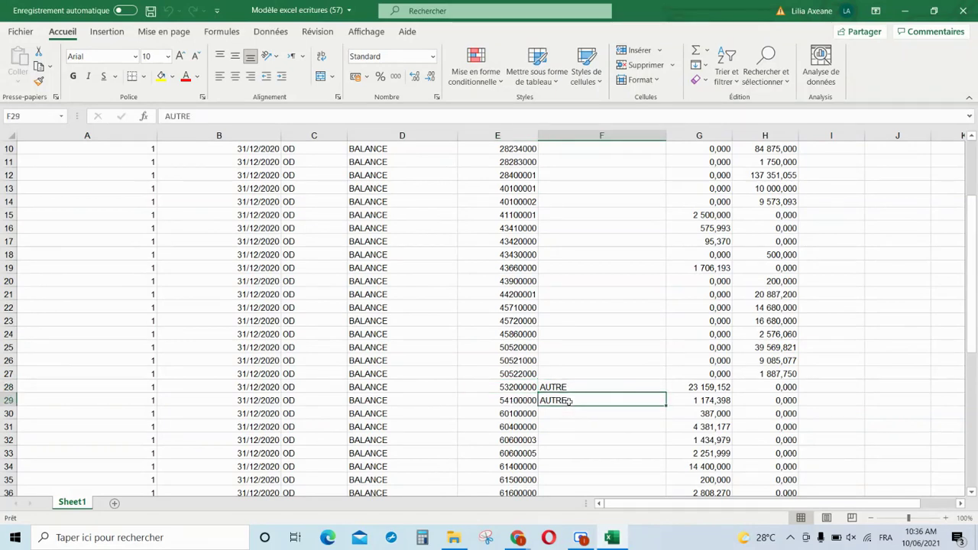
left_click(570, 388)
left_click(567, 411)
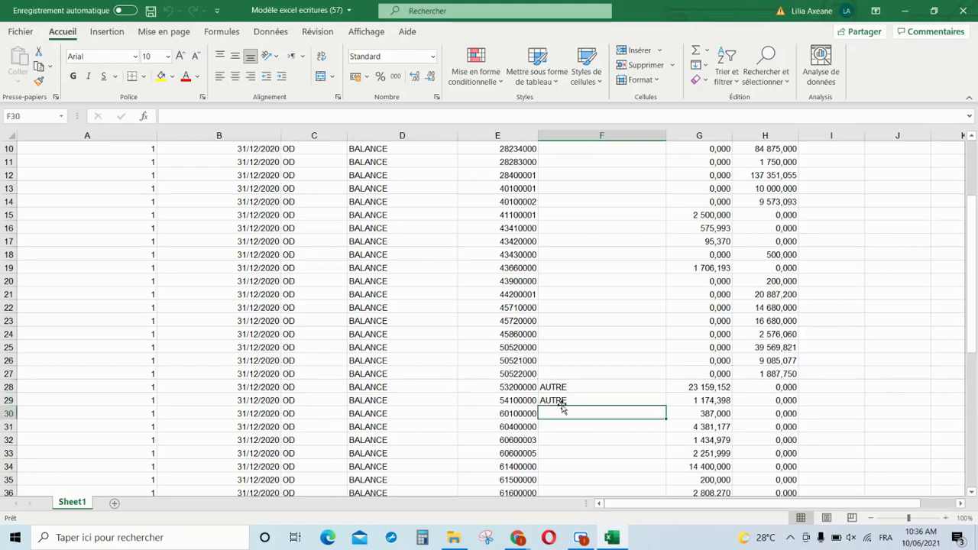
left_click(564, 400)
left_click(565, 388)
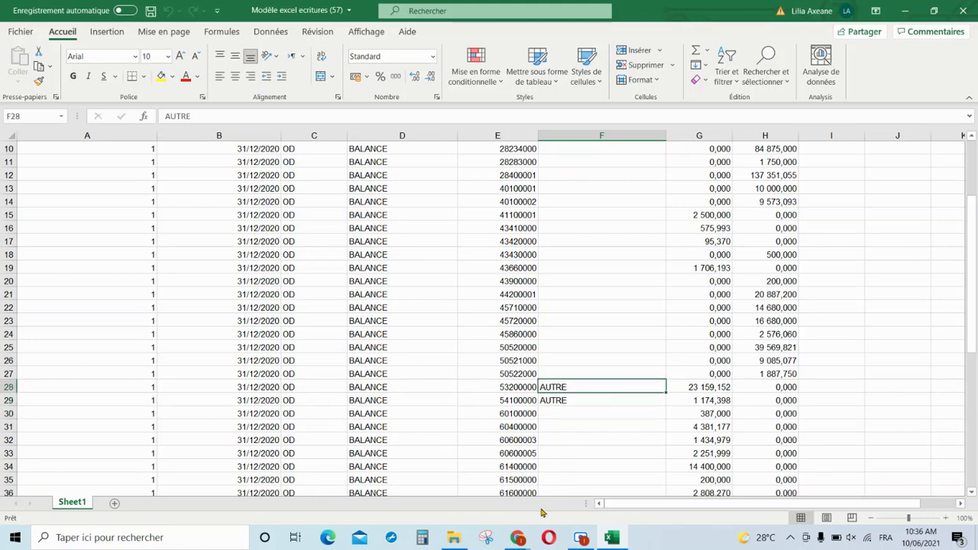
Step: Switch to Axeane Kompta and open the Flux de trésorerie configuration of Comptabilité générale
mouse_move(518, 537)
left_click(469, 497)
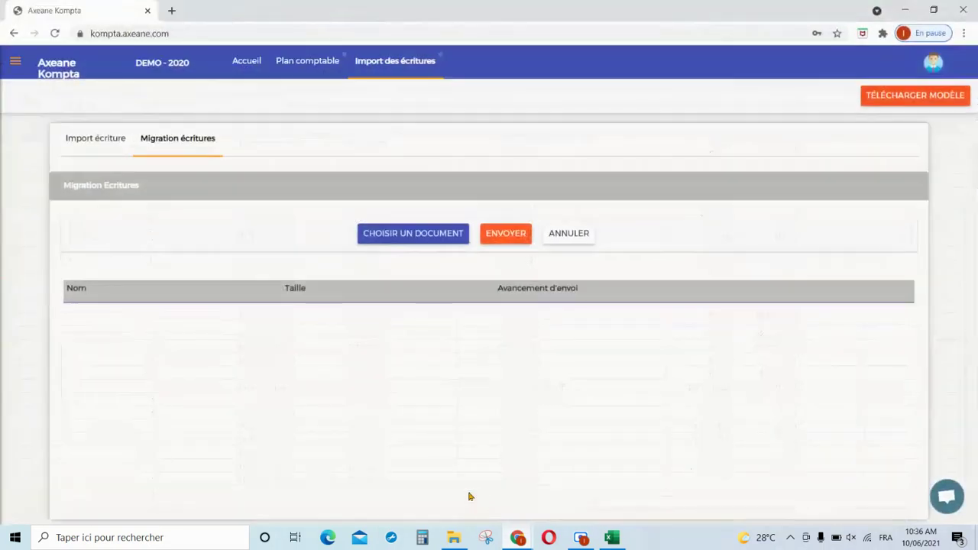
left_click(14, 63)
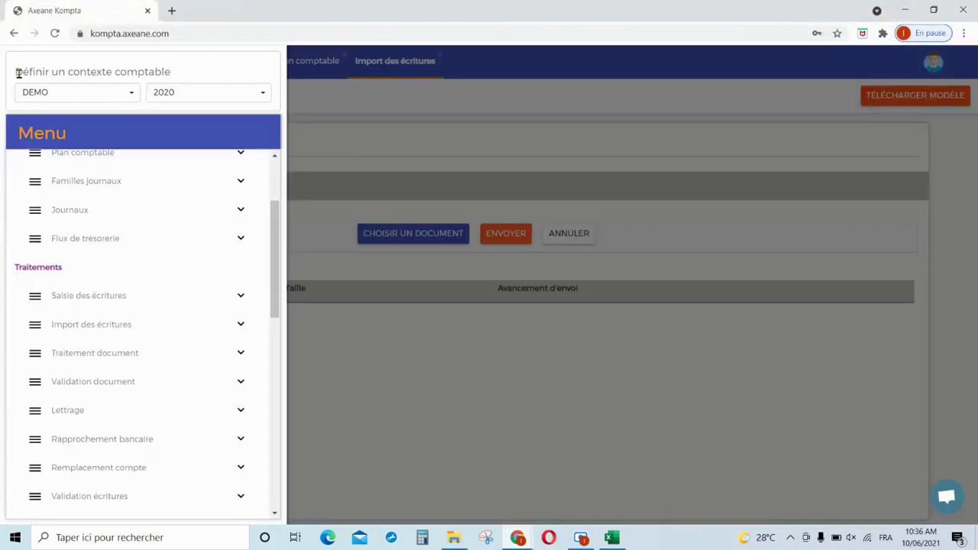
left_click_drag(268, 221, 266, 175)
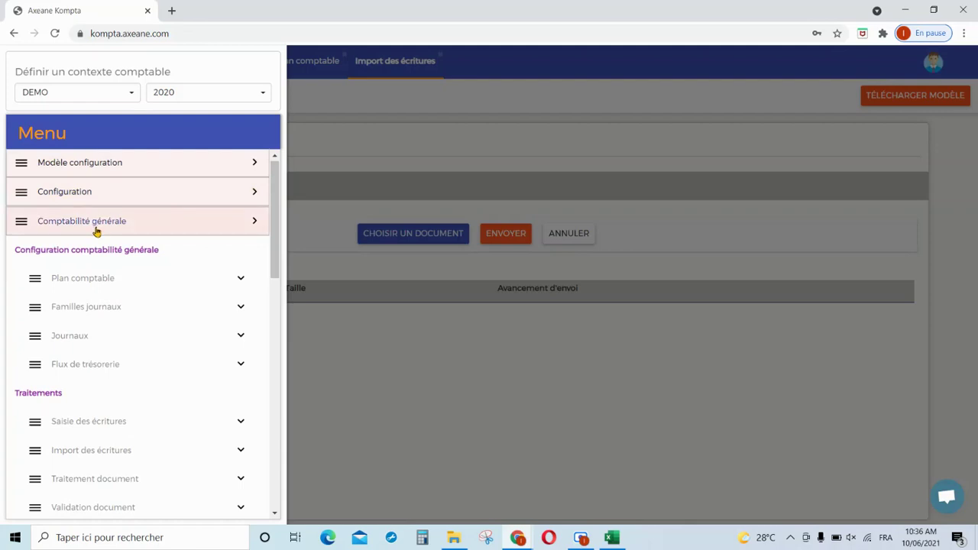
left_click(90, 366)
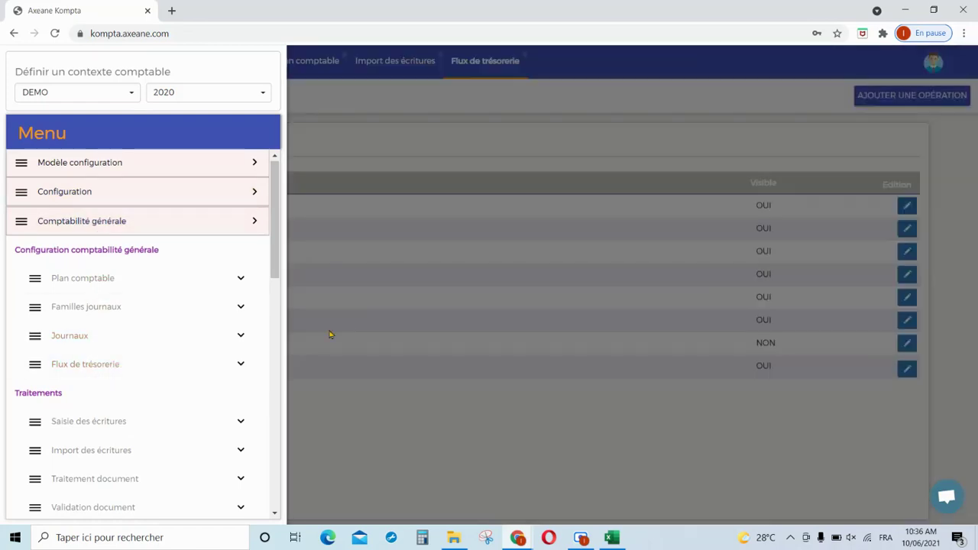
left_click(460, 421)
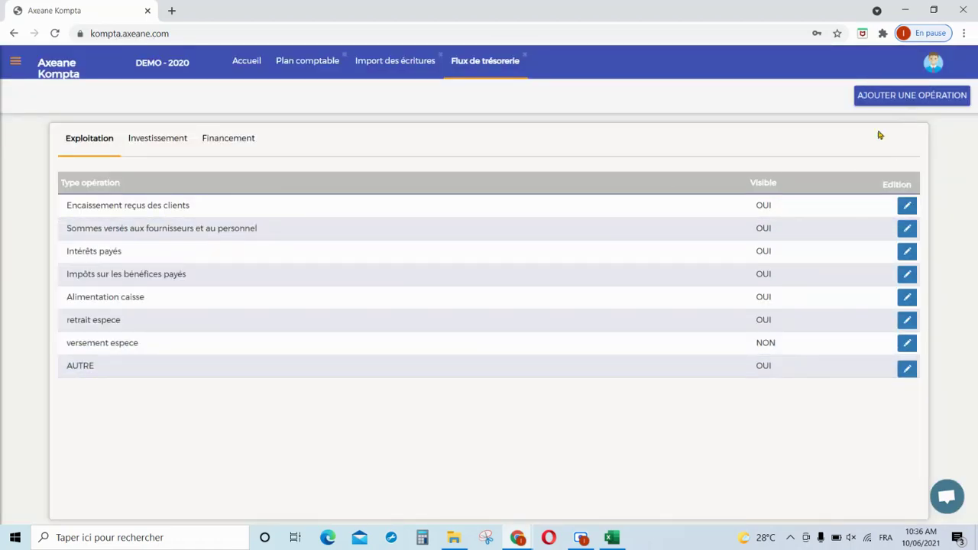
Step: Add an operation type named AUTRES to the Exploitation cash-flow family and save it
left_click(896, 97)
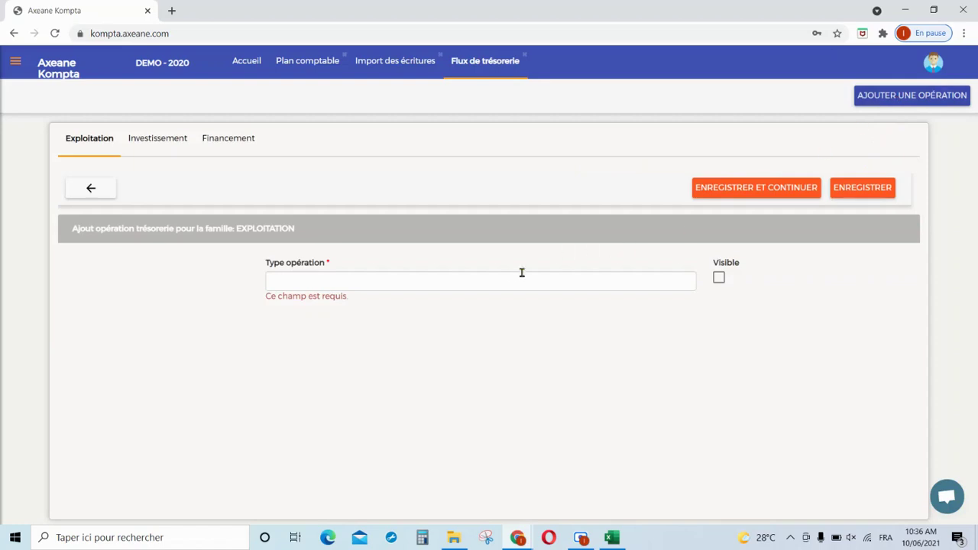
left_click(494, 282)
type("autr")
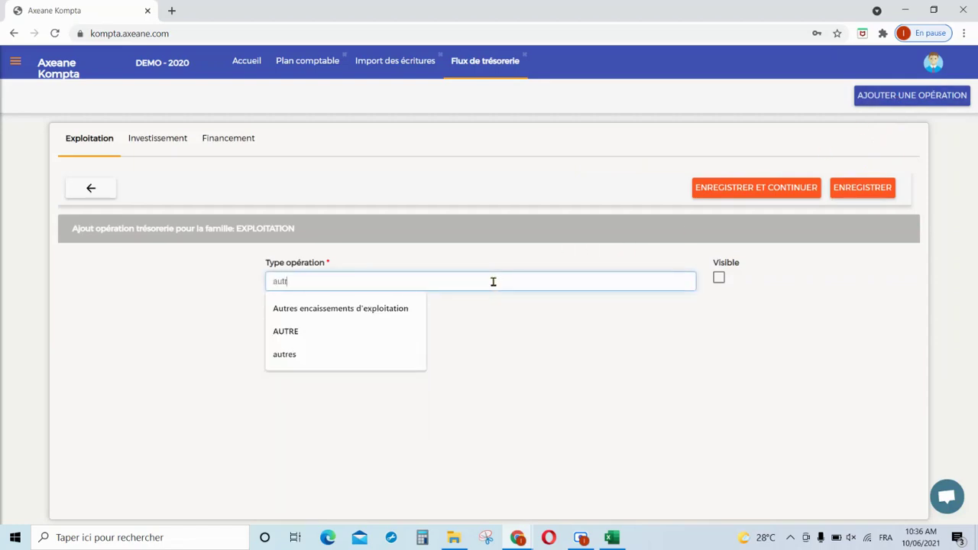
key("BackSpace")
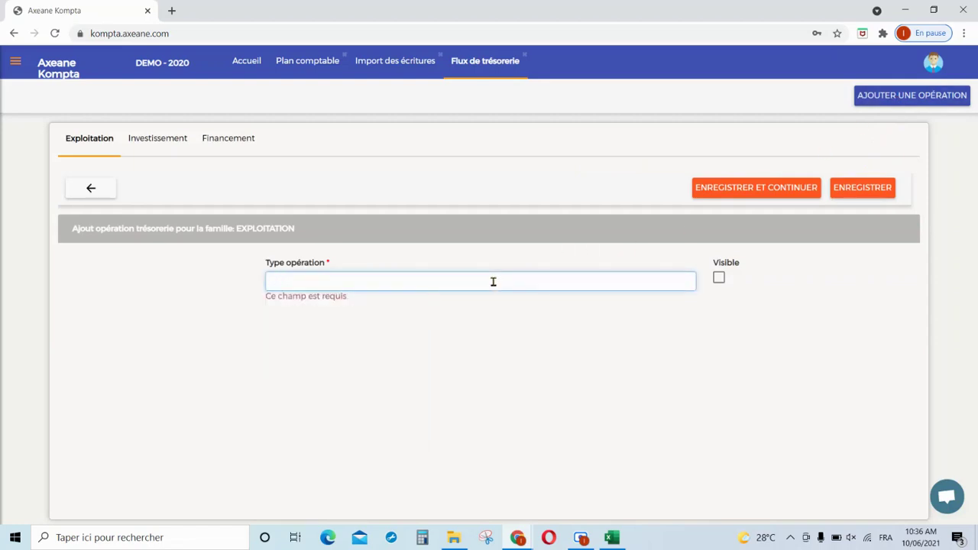
type("AUTRE")
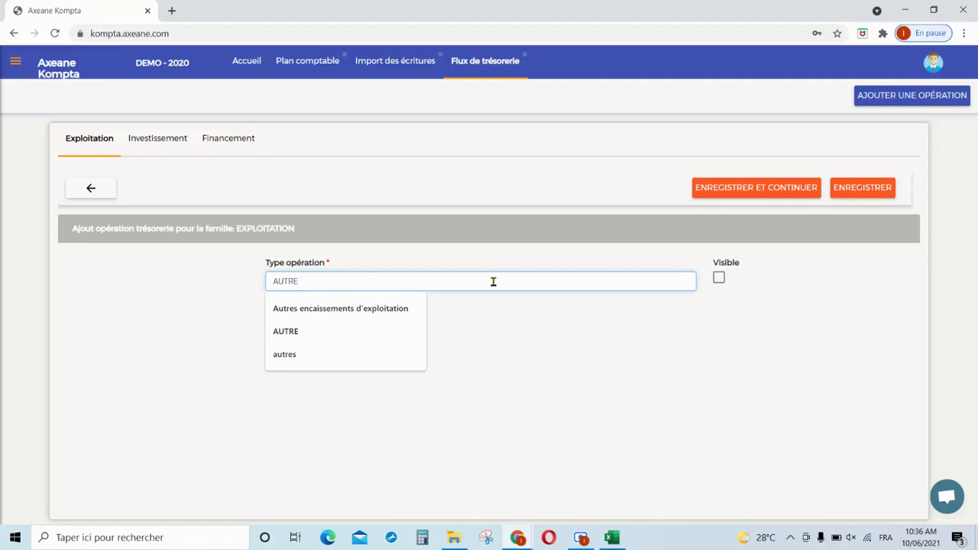
type("S")
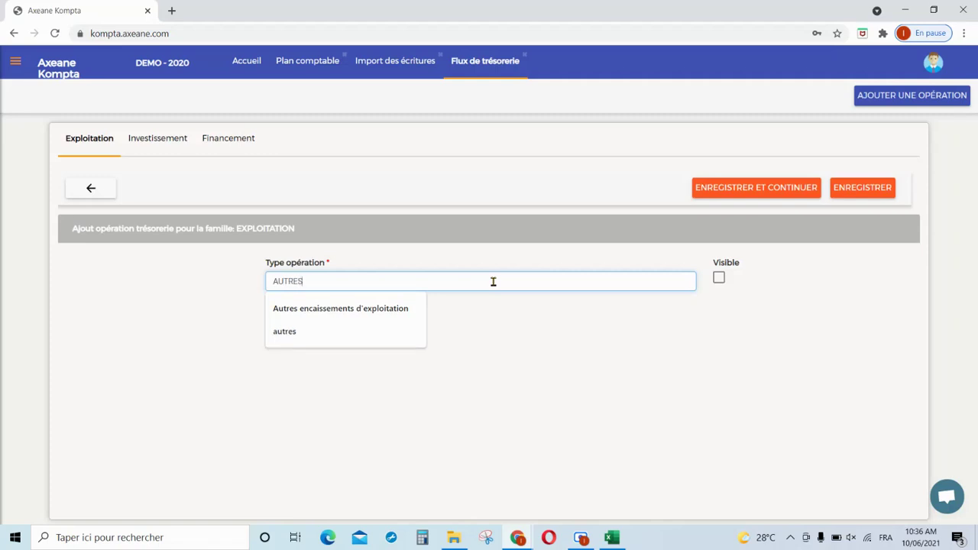
left_click(858, 195)
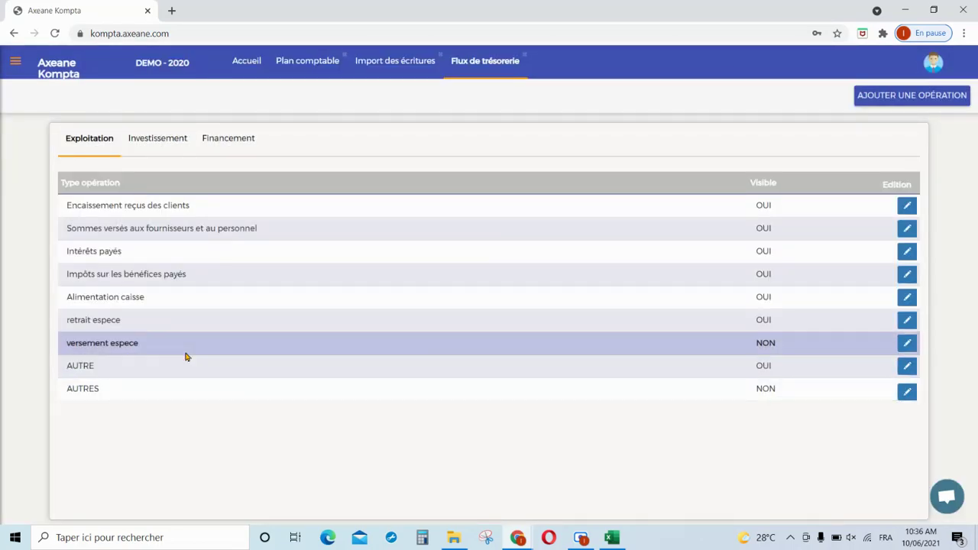
Step: Return to the entries migration page, choose the file Modèle excel ecritures (57) from doc demo and send it
left_click(385, 67)
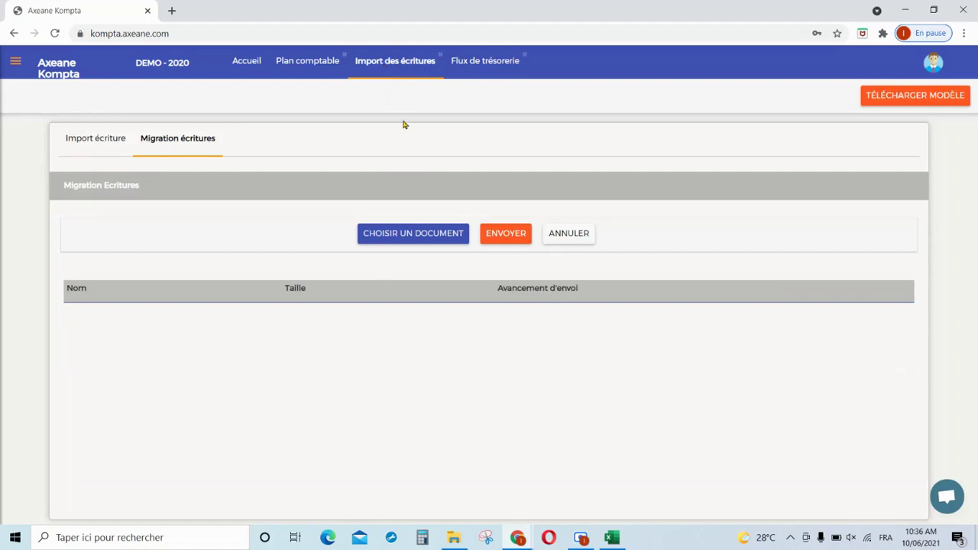
left_click(401, 234)
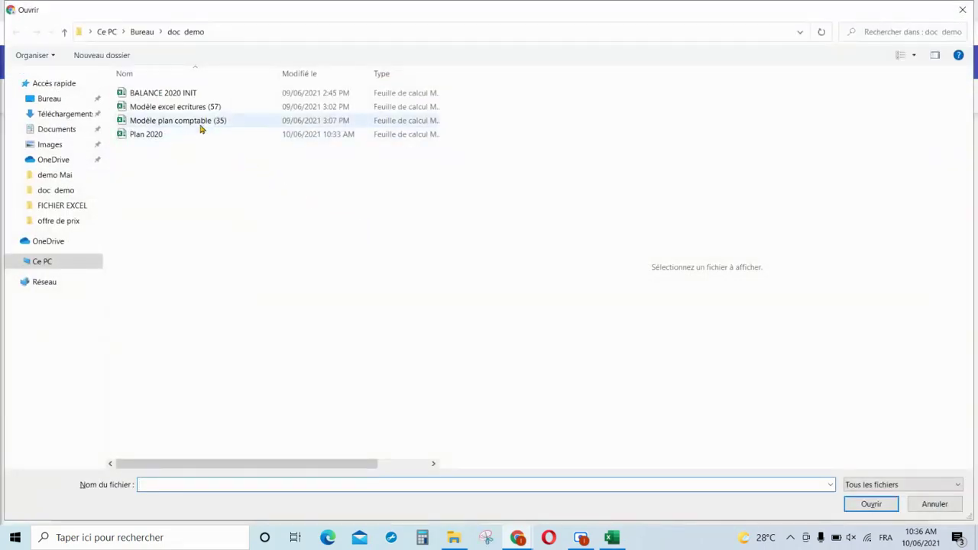
left_click(186, 110)
key("Return")
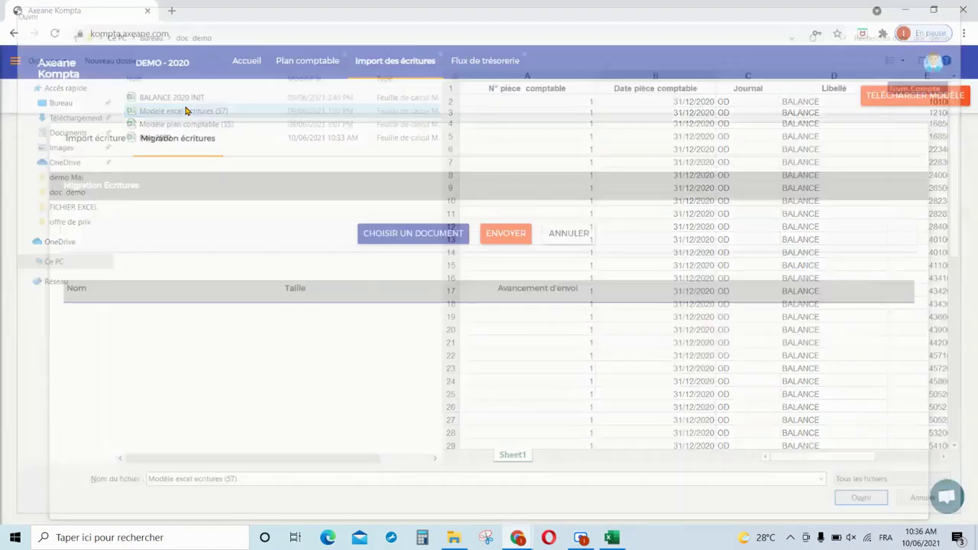
left_click(498, 237)
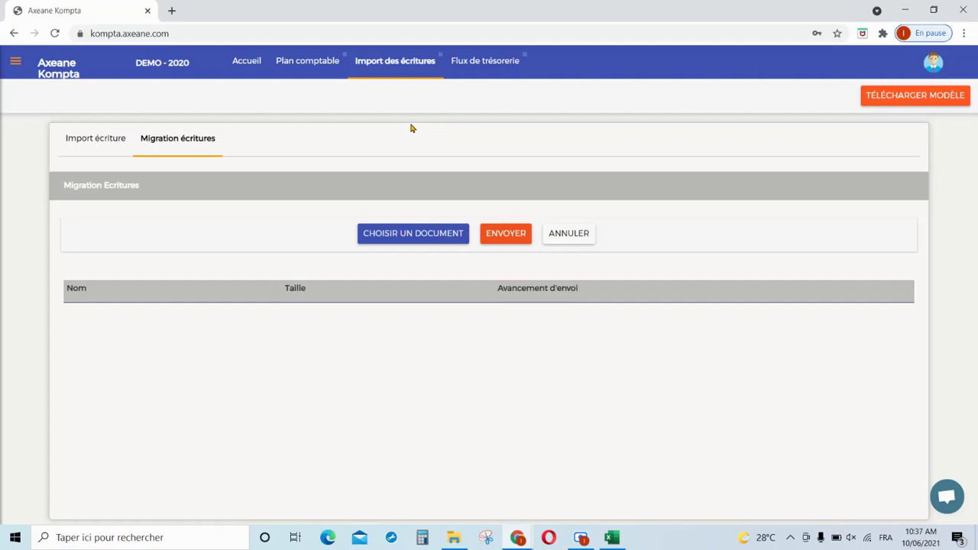
Step: Open the Balance report of DEMO for 2020 from the États section
left_click(15, 62)
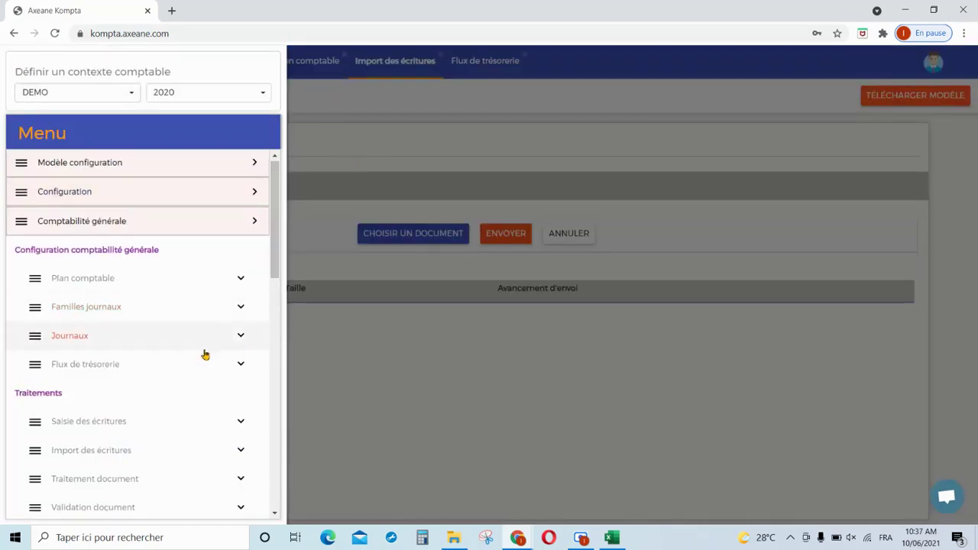
scroll(203, 354, "down", 5)
scroll(204, 354, "down", 3)
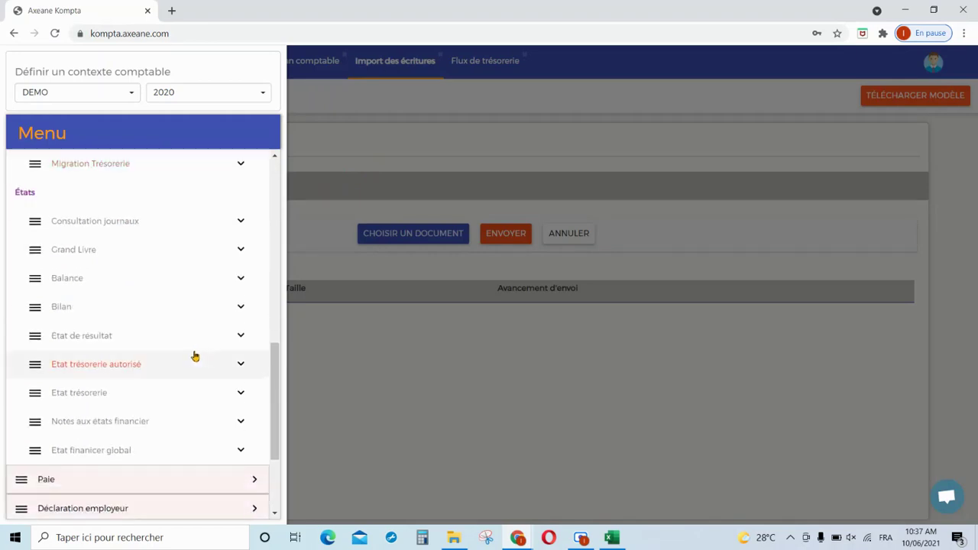
left_click(86, 281)
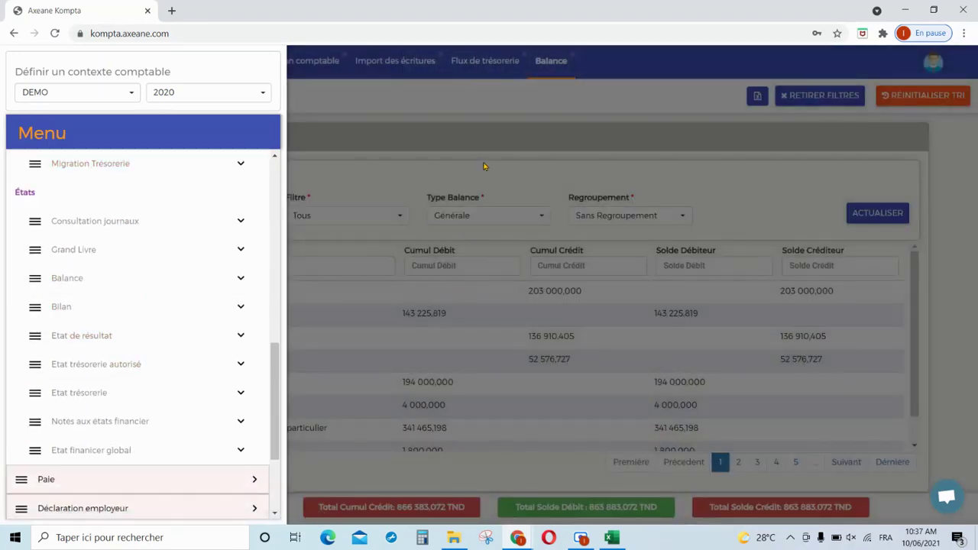
left_click(483, 166)
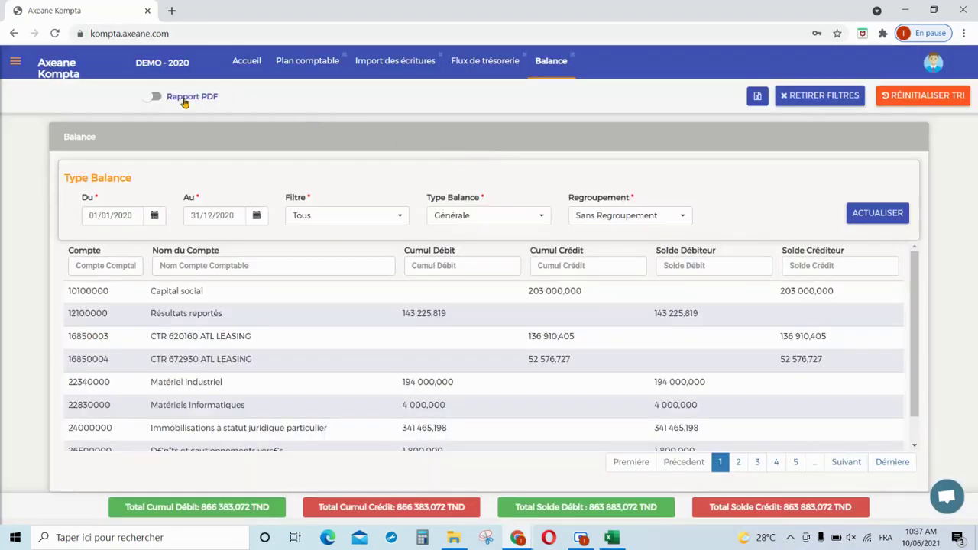
Step: Display the 2020 Balance as a PDF report and look through its account lines
left_click(154, 98)
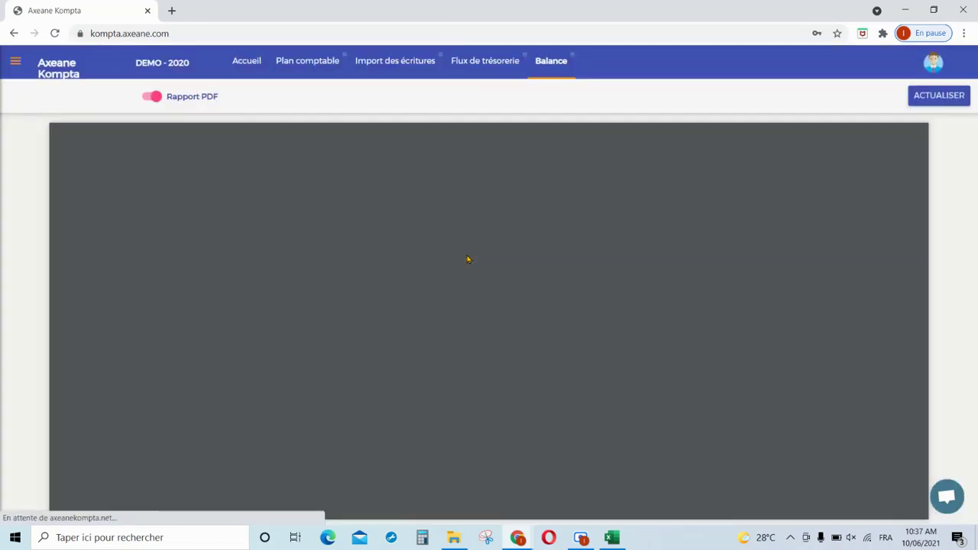
scroll(480, 279, "down", 10)
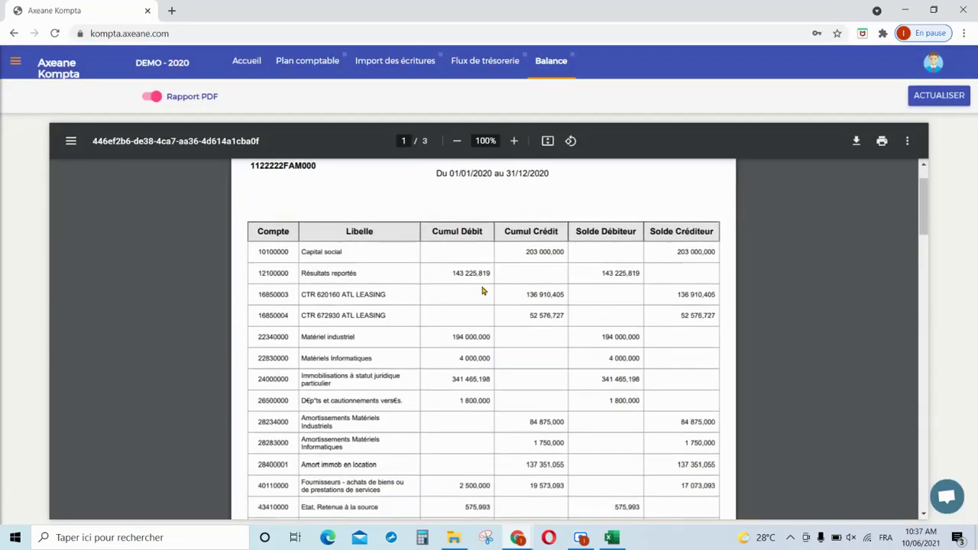
scroll(479, 308, "down", 4)
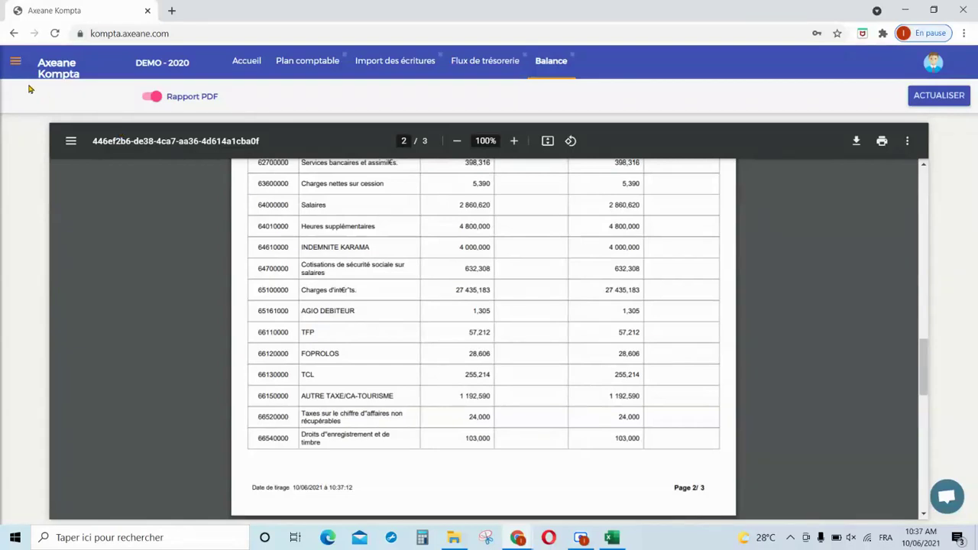
Step: Open the Etat financier global report for 2020, compare the Bilan's total assets with total equity and liabilities, and close the report
left_click(16, 61)
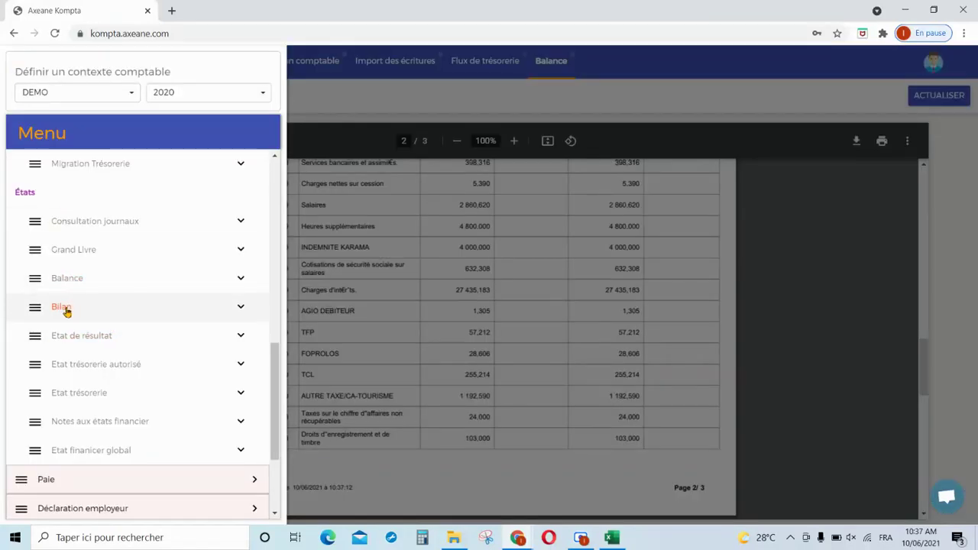
left_click(113, 452)
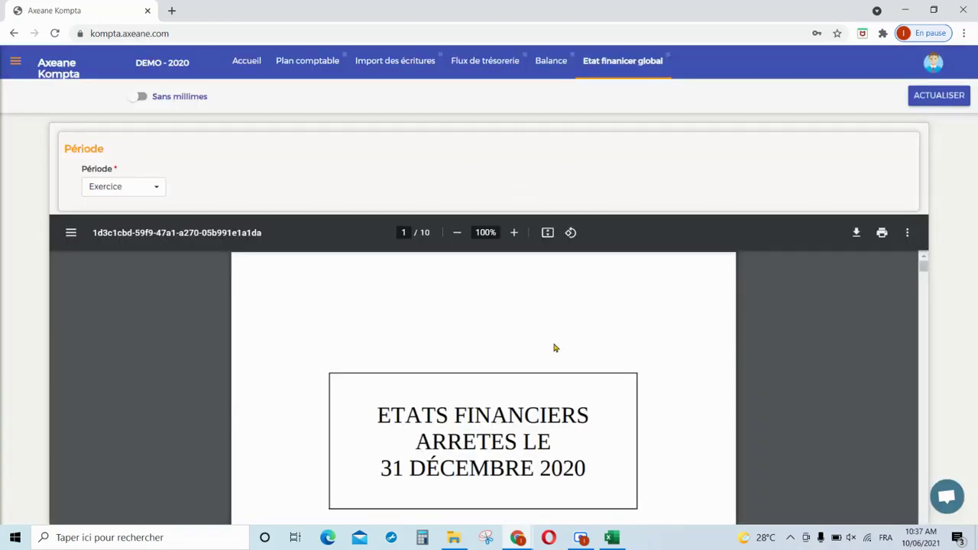
scroll(553, 345, "down", 10)
scroll(554, 348, "up", 2)
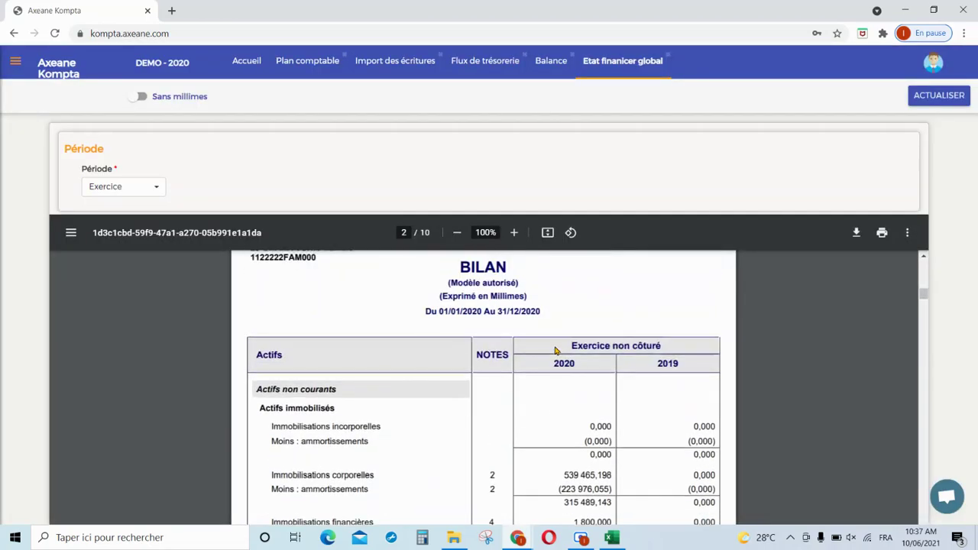
scroll(546, 342, "down", 3)
scroll(546, 342, "down", 3)
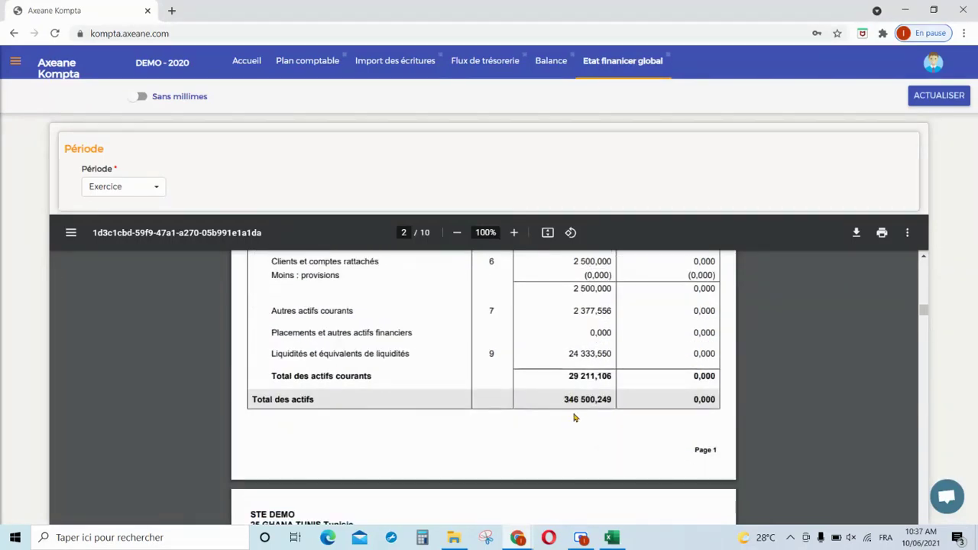
scroll(603, 412, "down", 10)
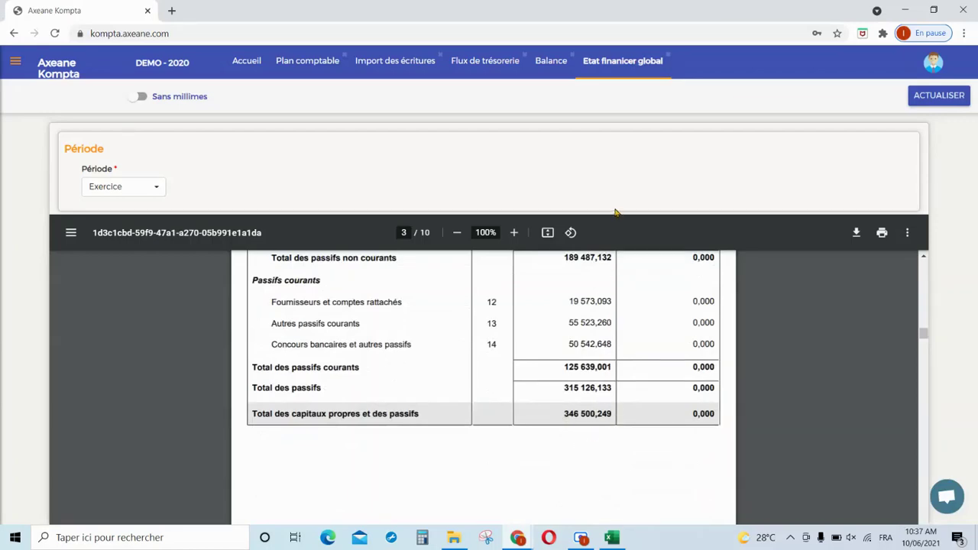
scroll(640, 356, "up", 20)
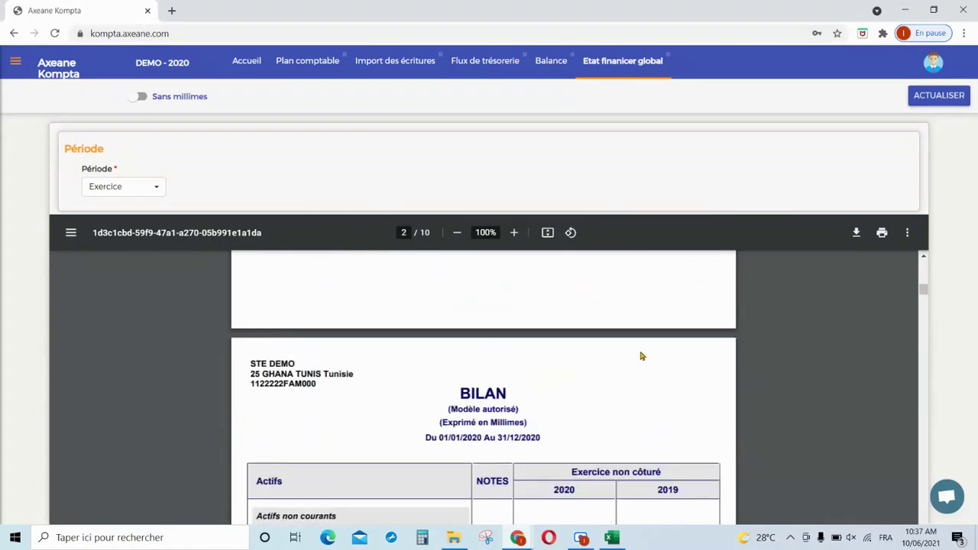
scroll(642, 356, "up", 10)
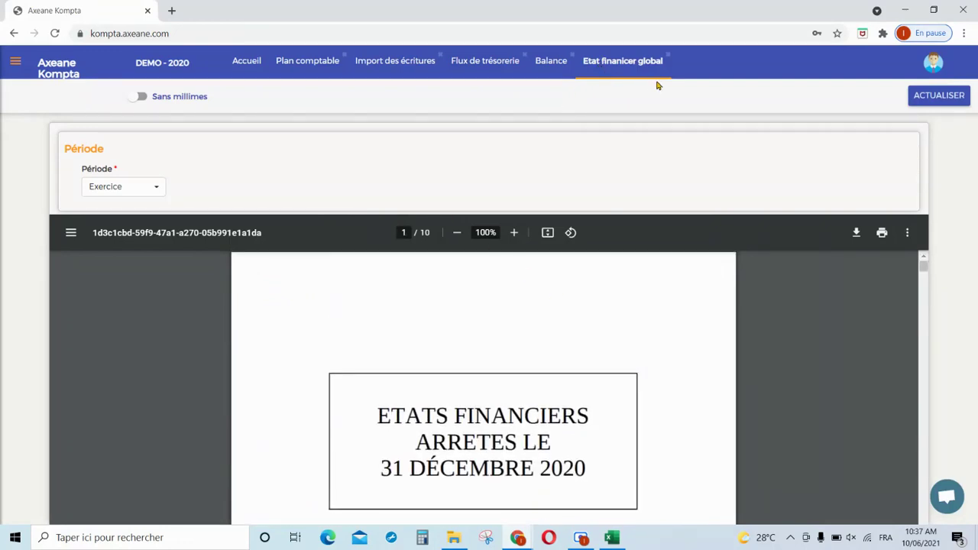
left_click(636, 62)
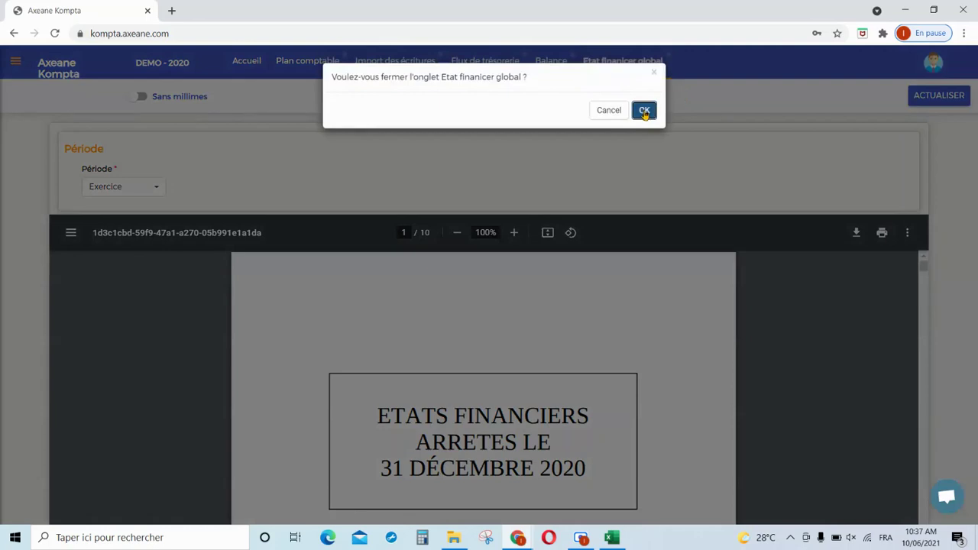
left_click(644, 111)
Step: Open the list of balance sheet models, Modèle bilan, from the Modèle configuration section
left_click(14, 63)
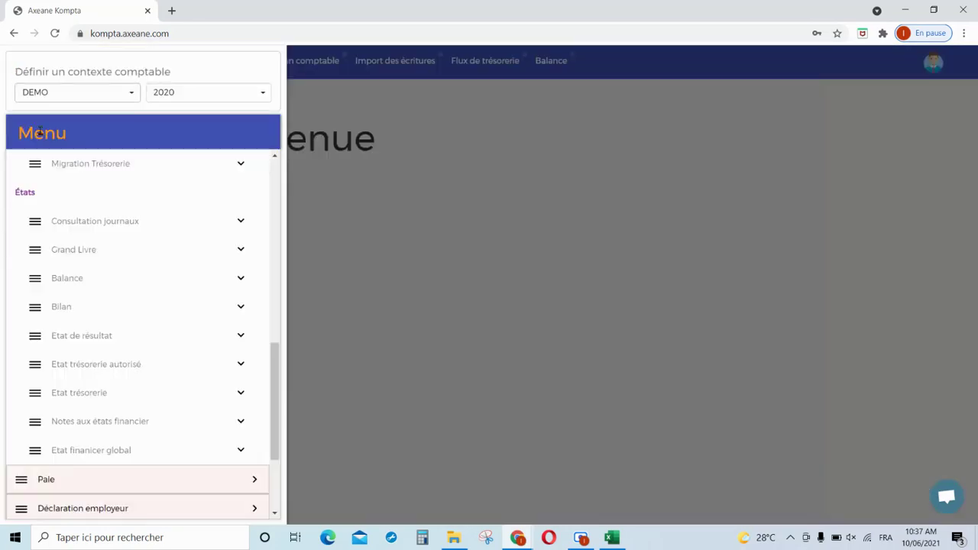
left_click(275, 157)
left_click(274, 159)
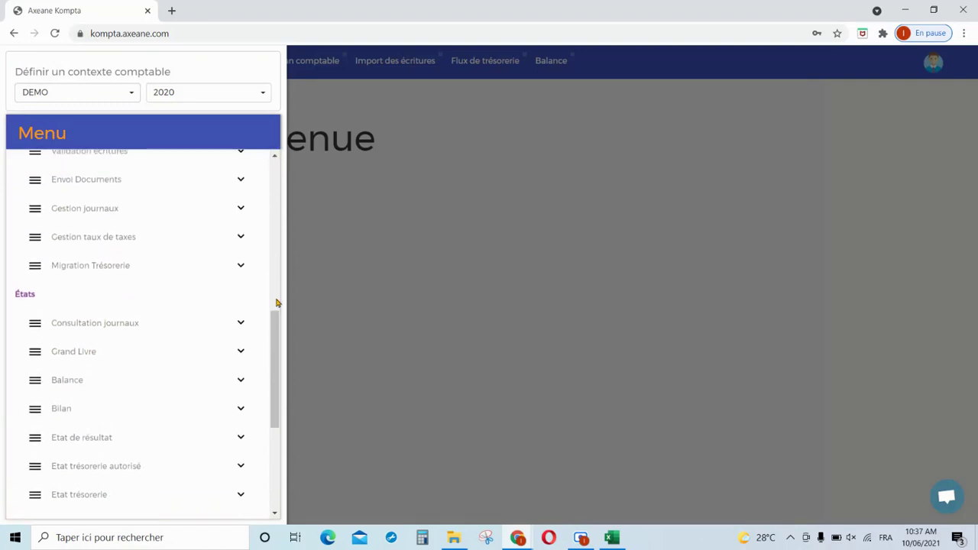
left_click_drag(277, 301, 281, 176)
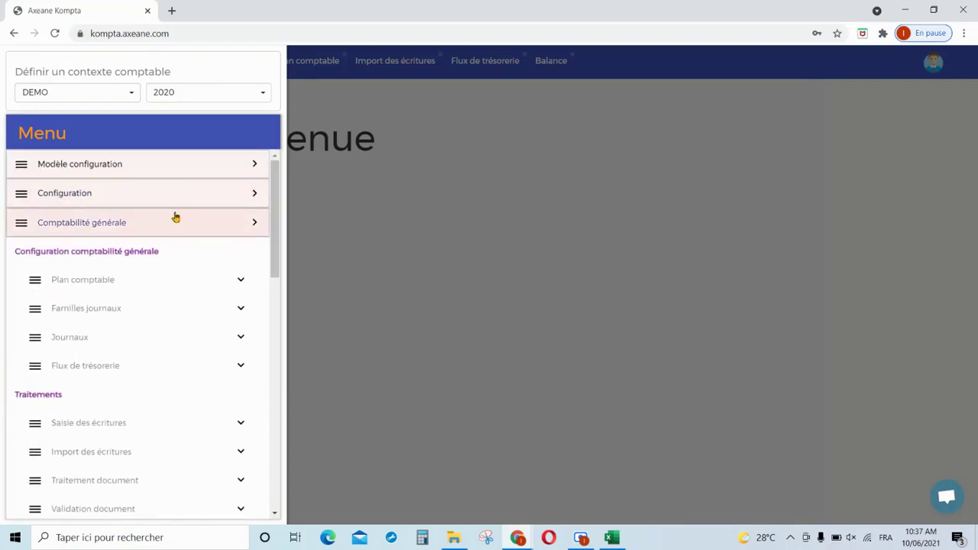
left_click(81, 195)
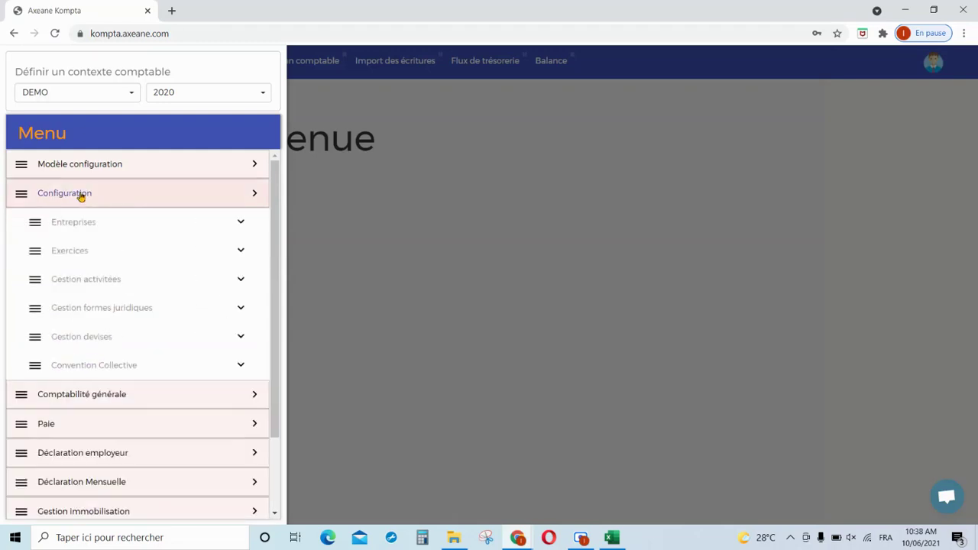
left_click(100, 168)
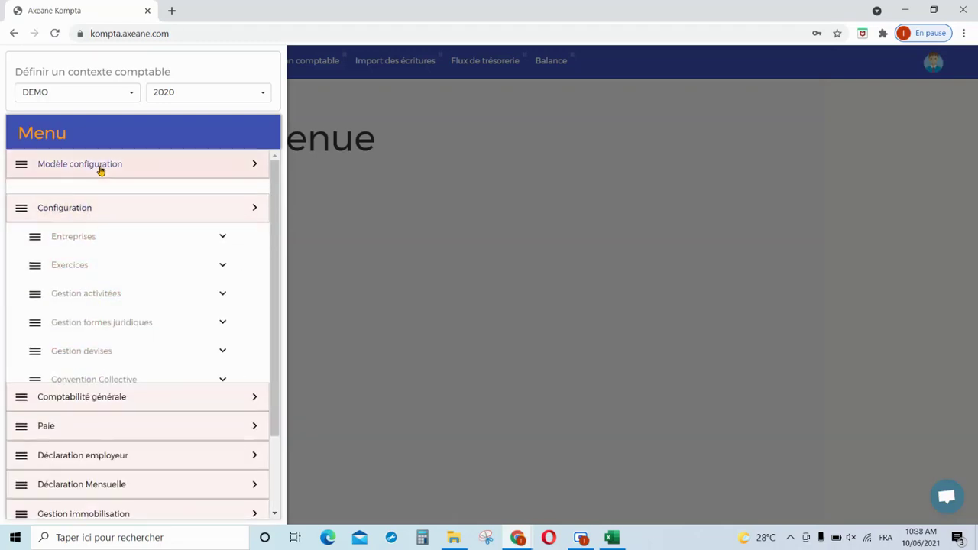
left_click(89, 335)
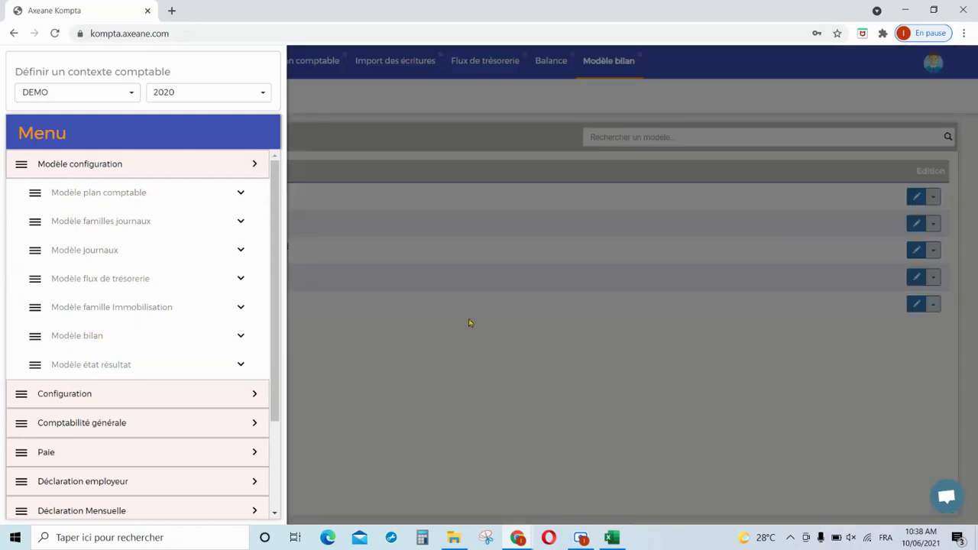
left_click(579, 349)
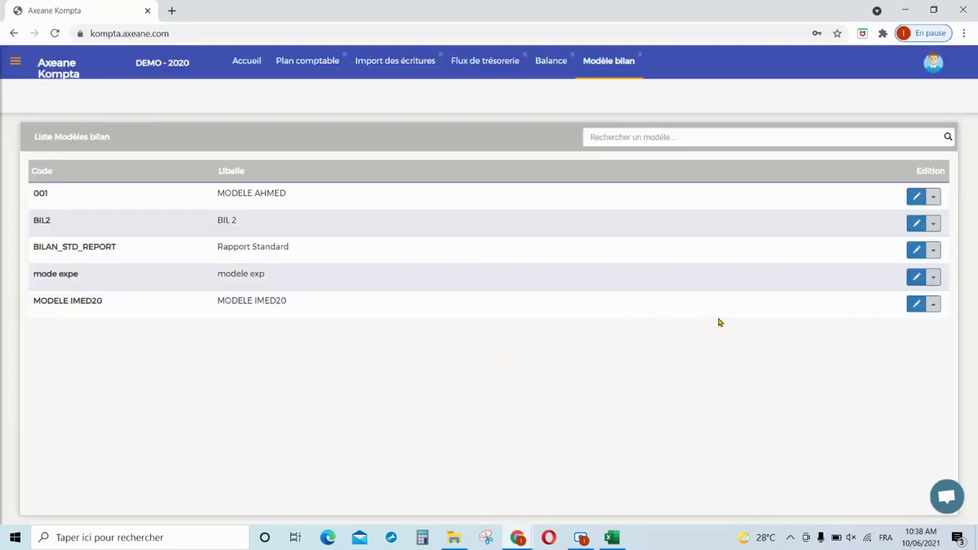
Step: Examine the accounts assigned to the Actifs and Passifs headings of the Rapport Standard model, and return to the model list
left_click(917, 250)
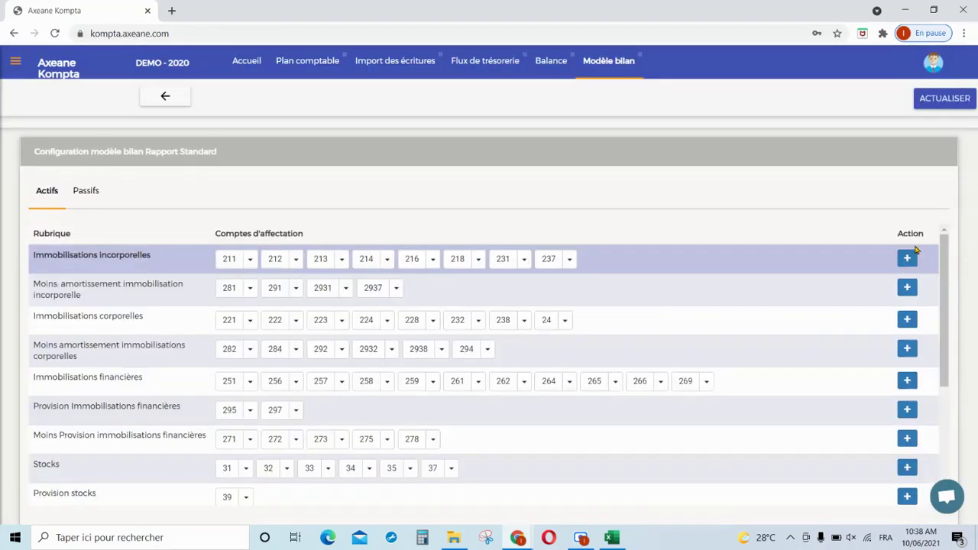
scroll(351, 306, "down", 2)
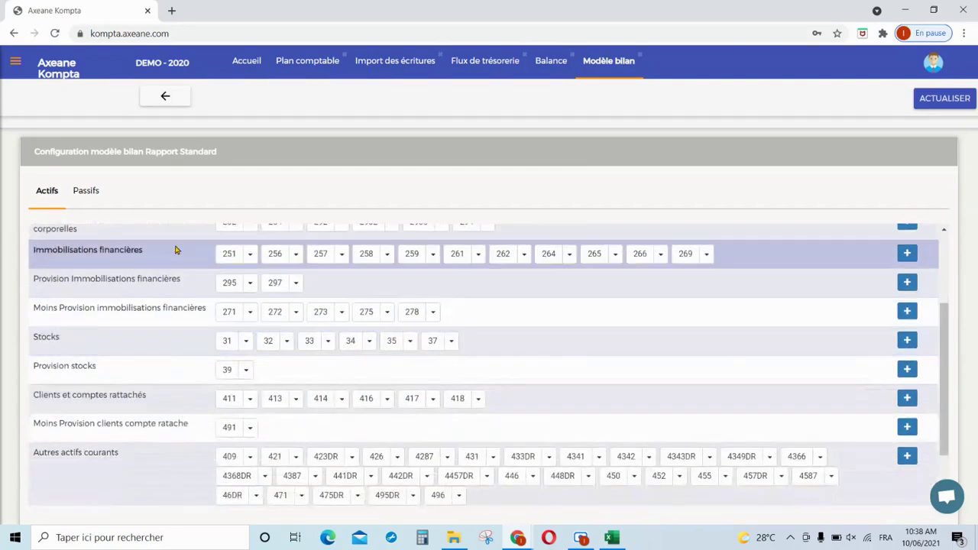
left_click(98, 203)
left_click(49, 203)
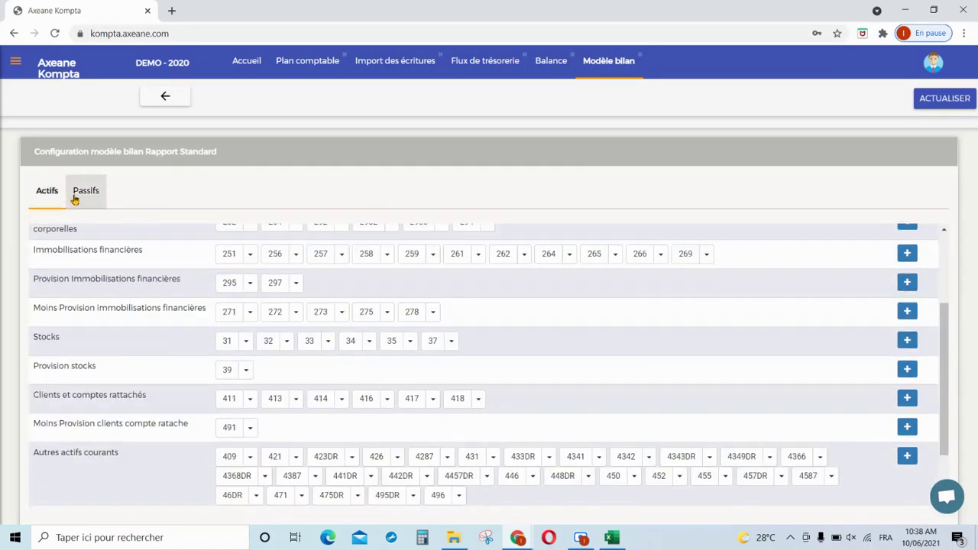
left_click(75, 199)
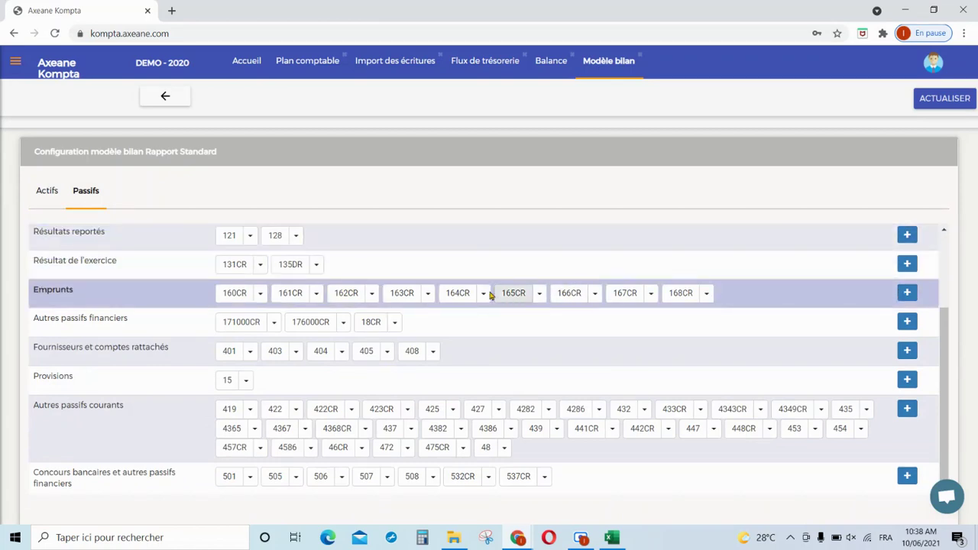
left_click(158, 99)
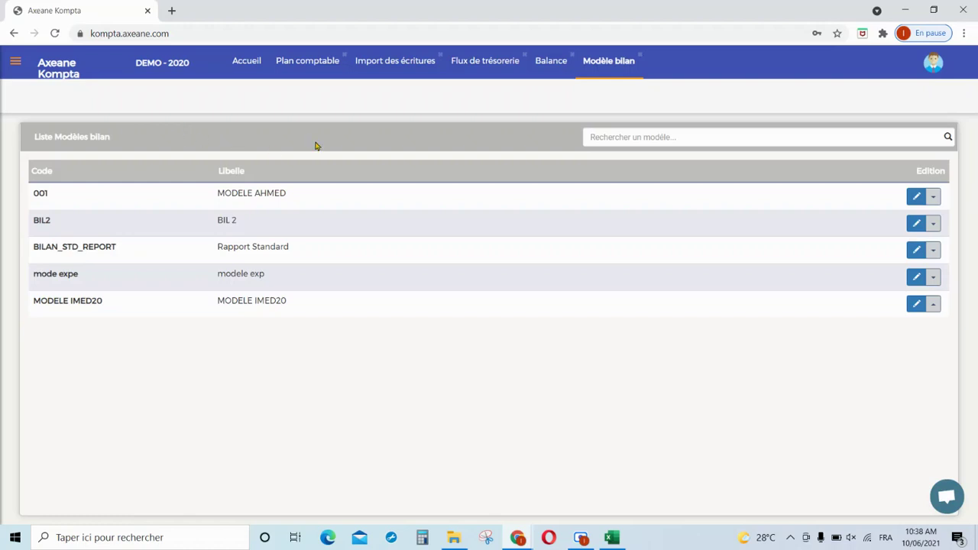
Step: Revisit the Flux de trésorerie operation types and the Migration écritures page
left_click(476, 66)
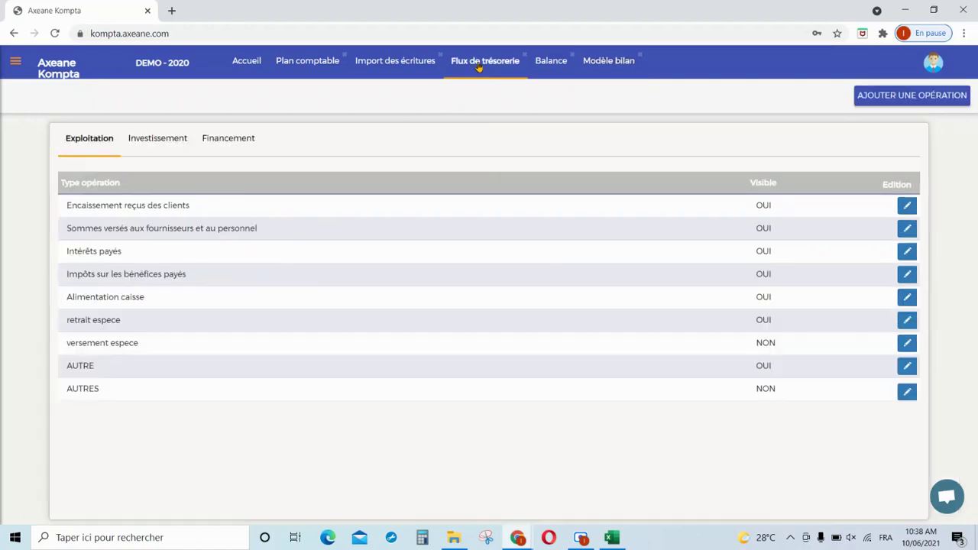
left_click(406, 66)
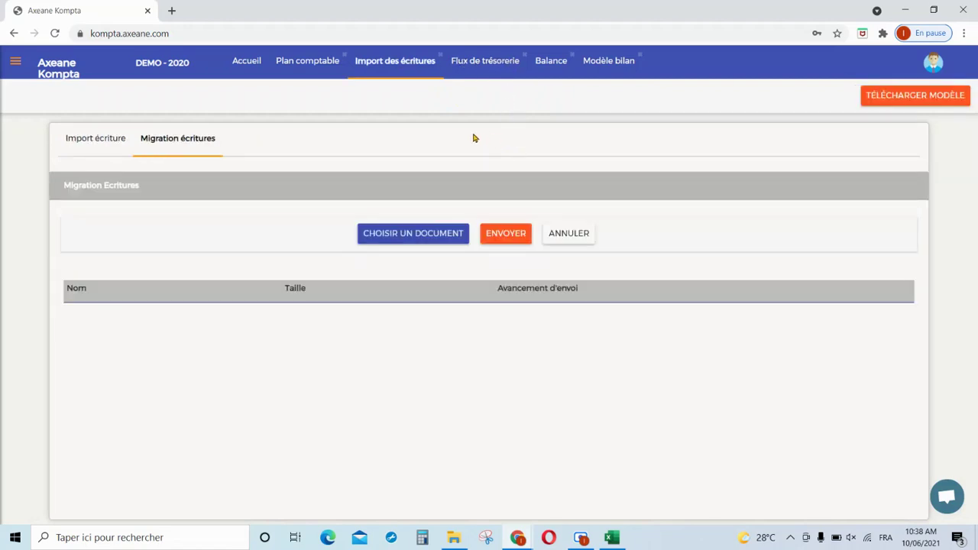